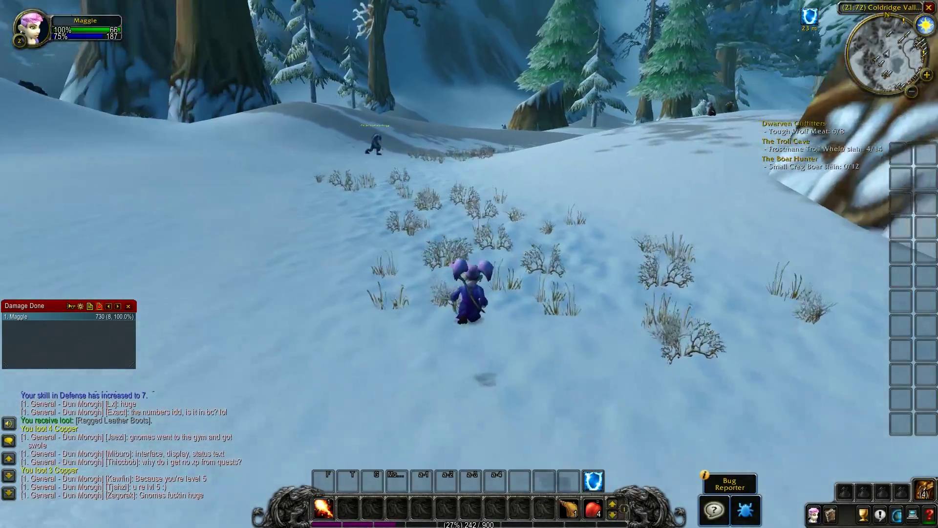
Run the gnome forward and left into the open snowy valley.
key(w)
key(a)
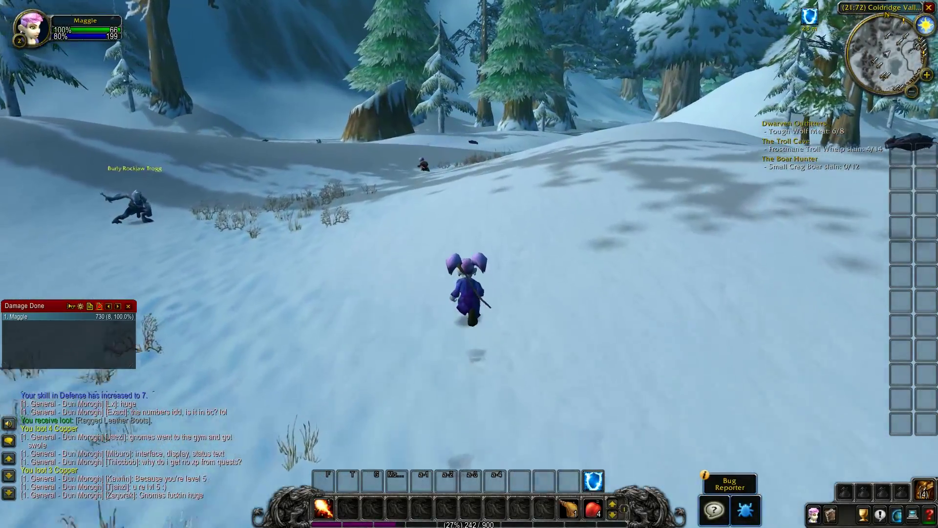
key(w)
key(a)
key(w)
key(a)
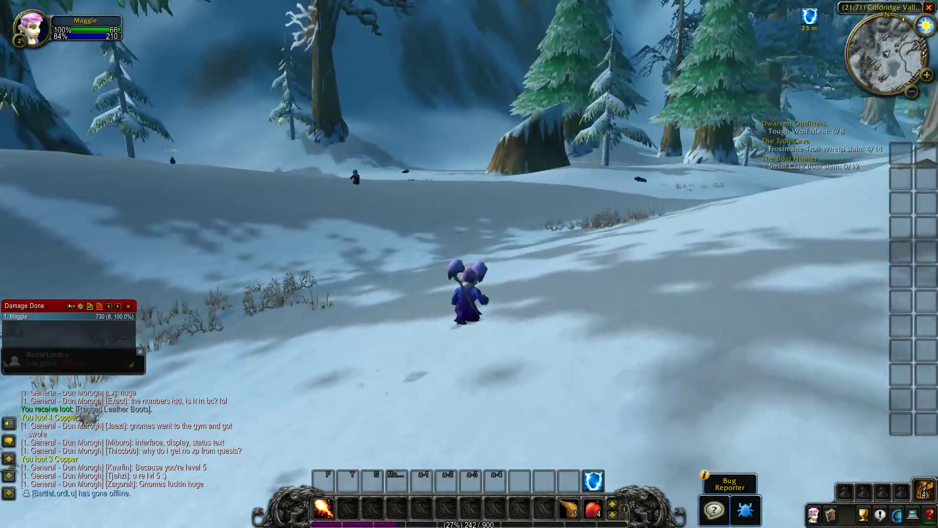
key(w)
key(a)
Target the Small Crag Boar and attack it until it dies, heading into the forest.
key(Tab)
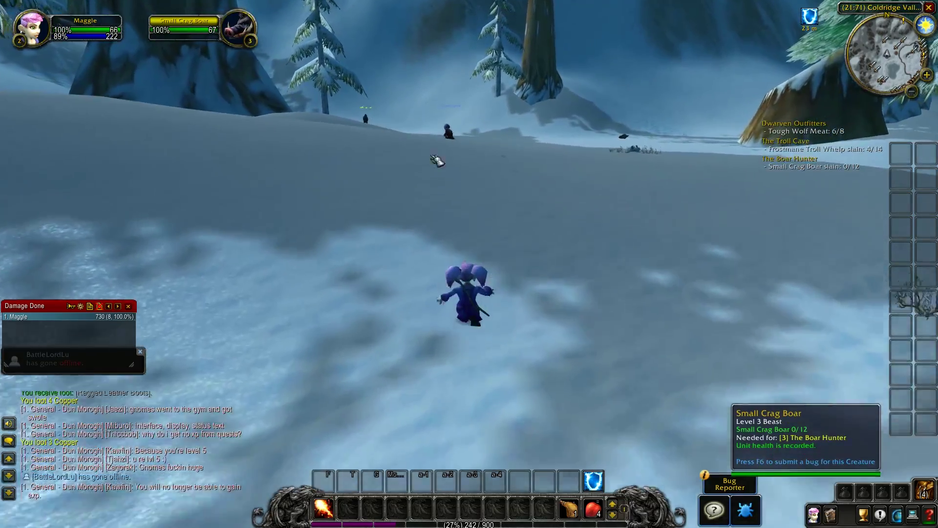
key(w)
key(a)
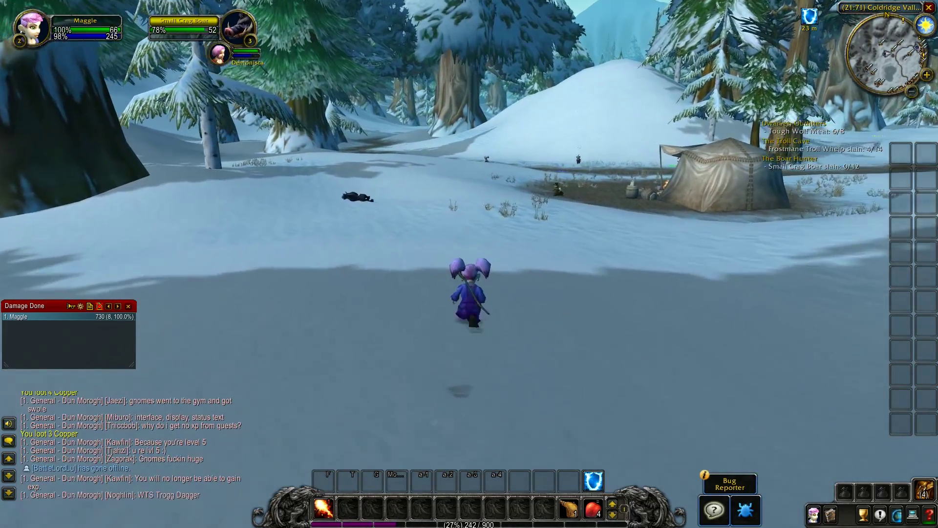
key(w)
key(d)
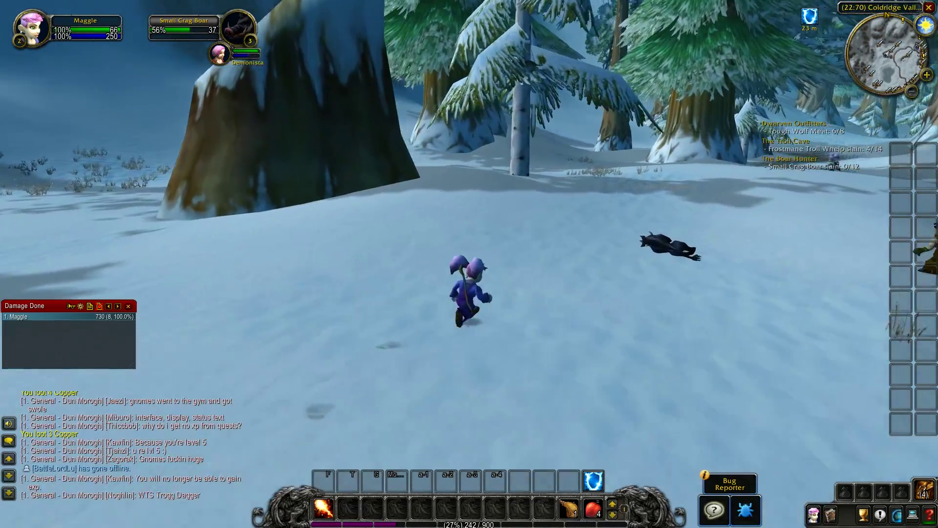
key(w)
key(d)
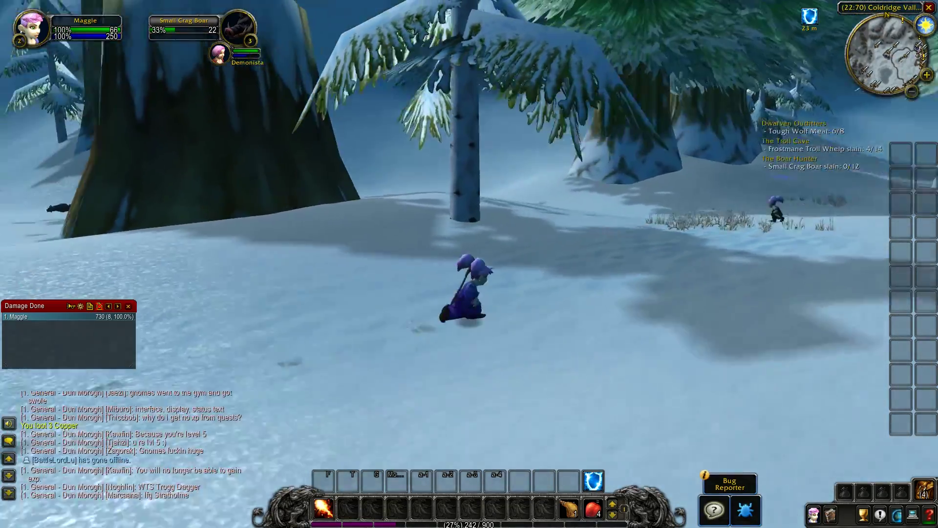
Run to the tent camp, past the campfire and uphill toward the frozen lake.
key(w)
key(d)
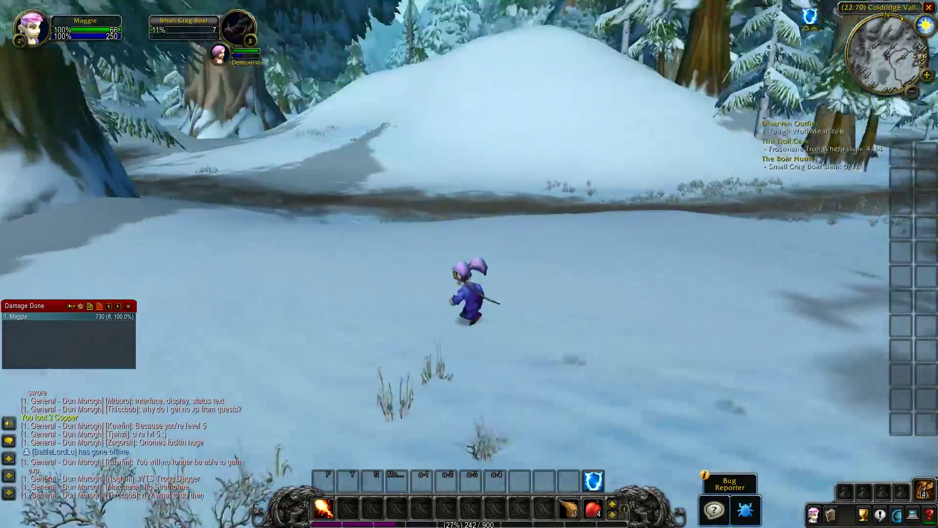
key(w)
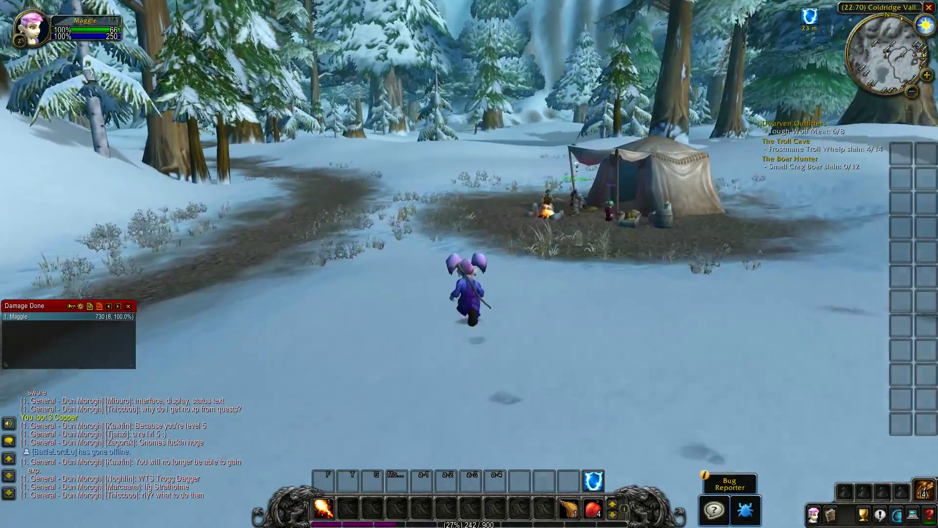
key(w)
key(d)
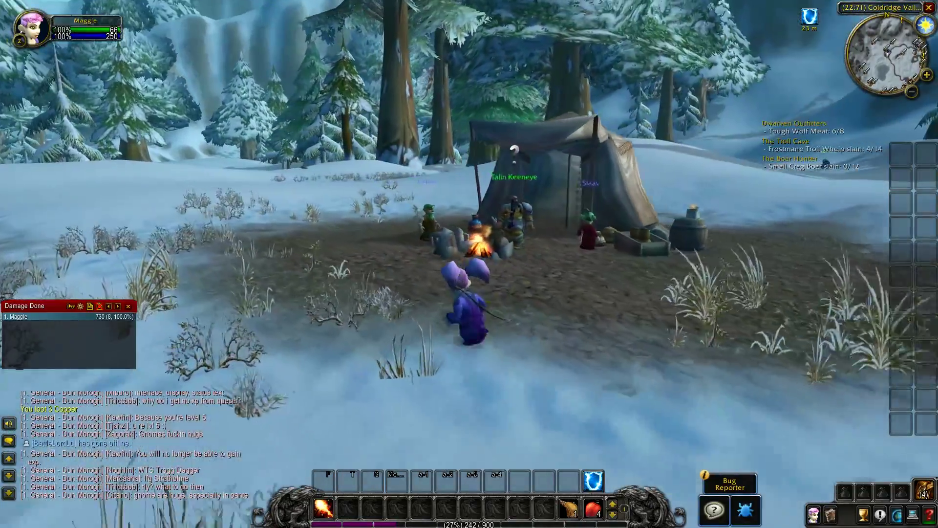
key(a)
key(w)
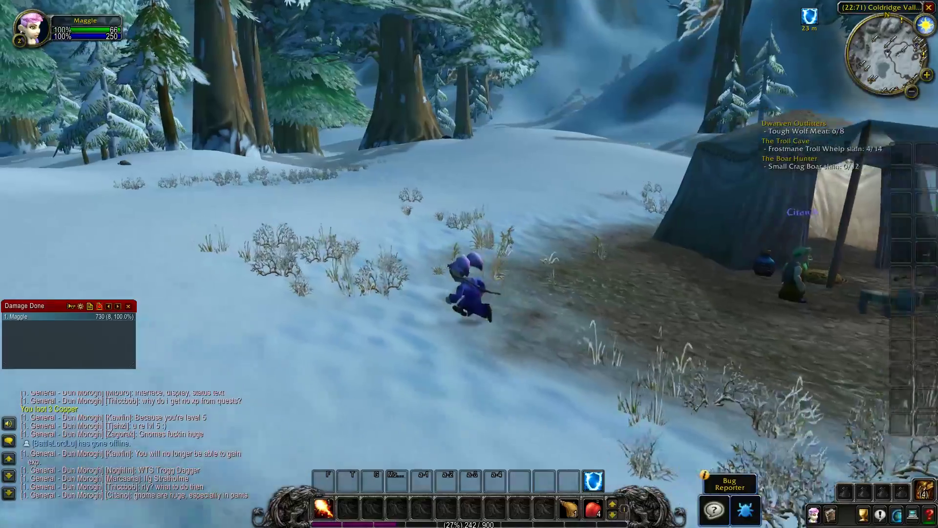
key(w)
key(a)
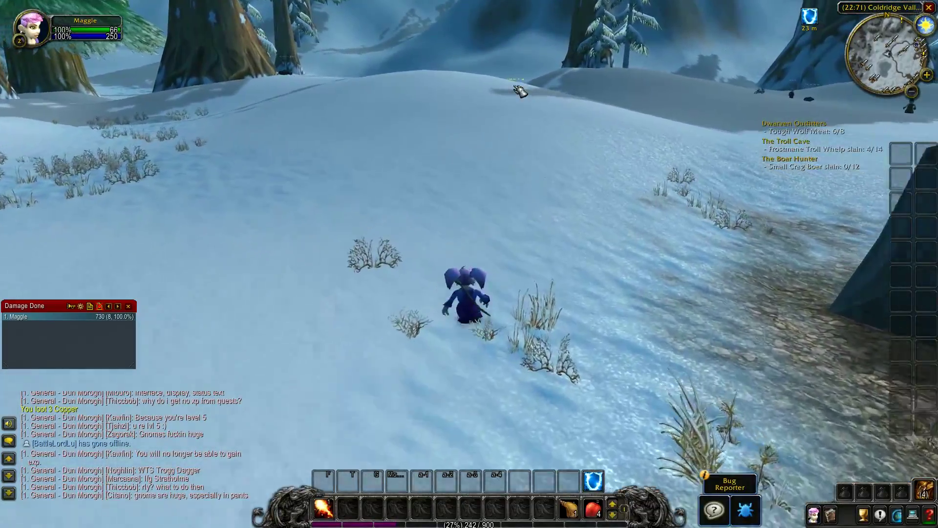
key(w)
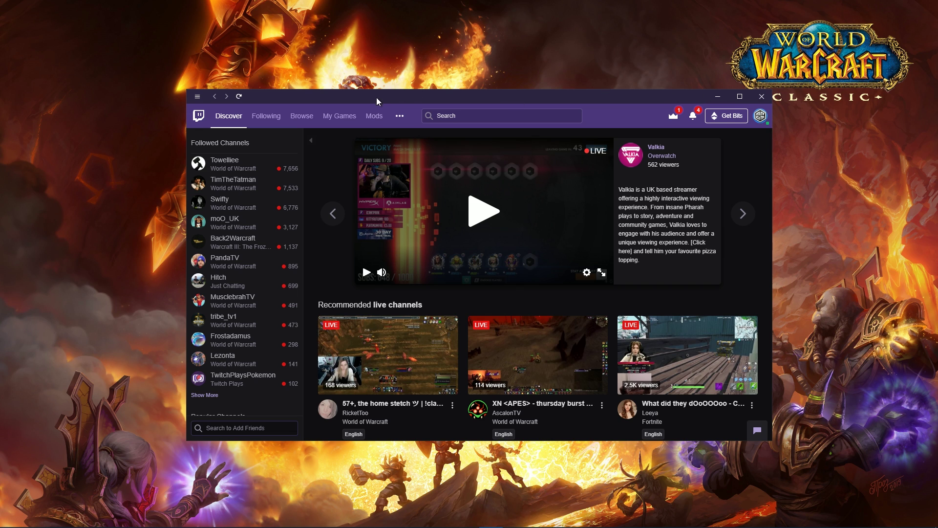
Go to the Twitch Mods section listing supported games.
click(373, 118)
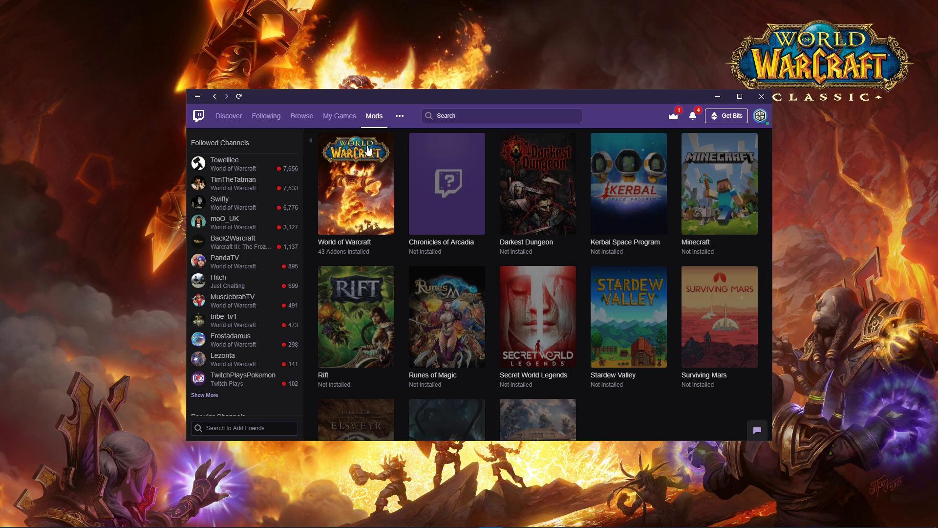
Update all retail WoW addons, then switch to the _classic_ folder and update all Classic addons.
click(363, 166)
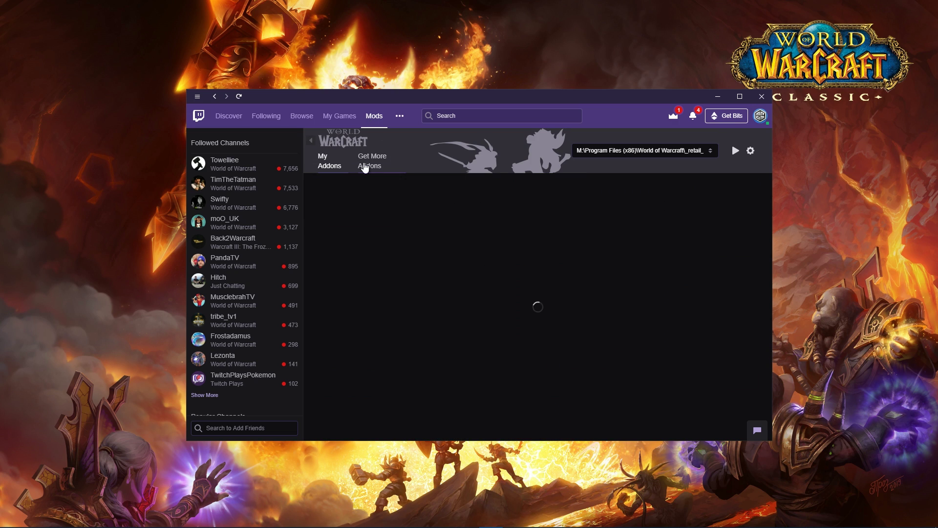
click(400, 186)
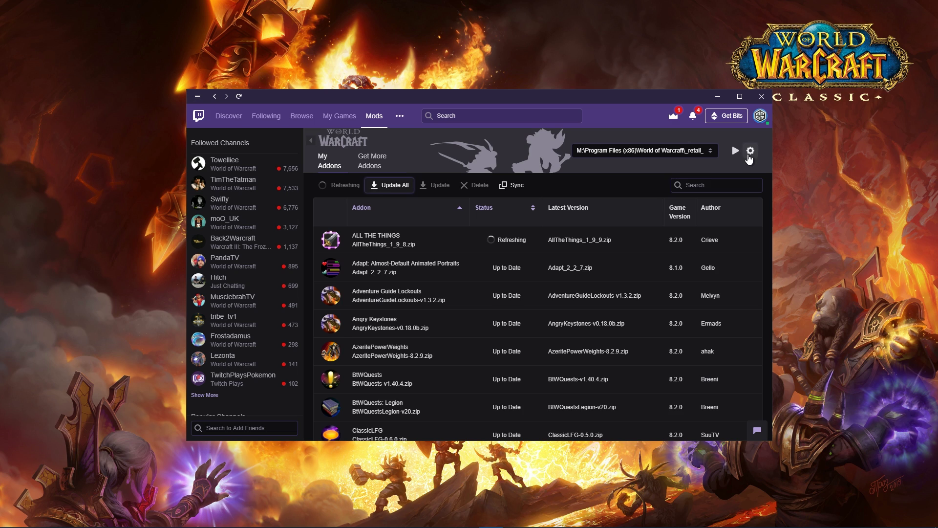
click(751, 150)
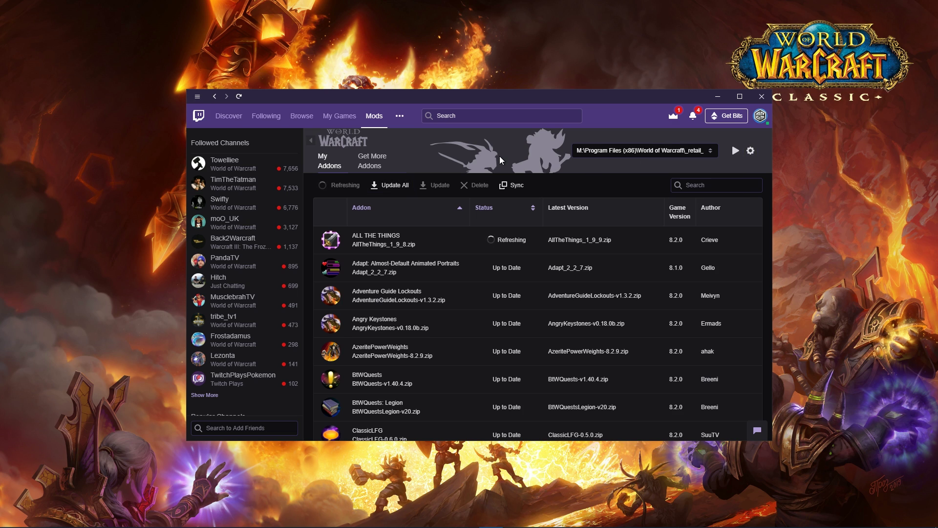
click(637, 152)
click(641, 181)
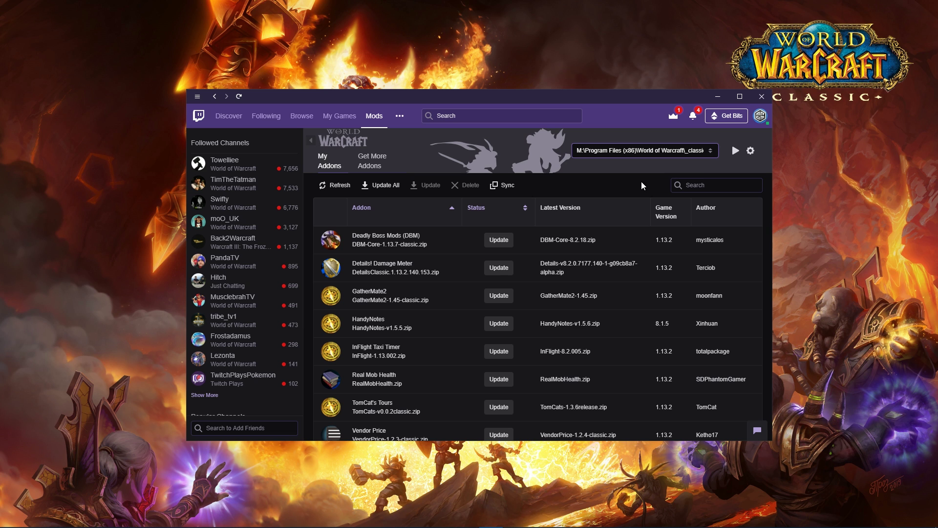
scroll(421, 289, down, 3)
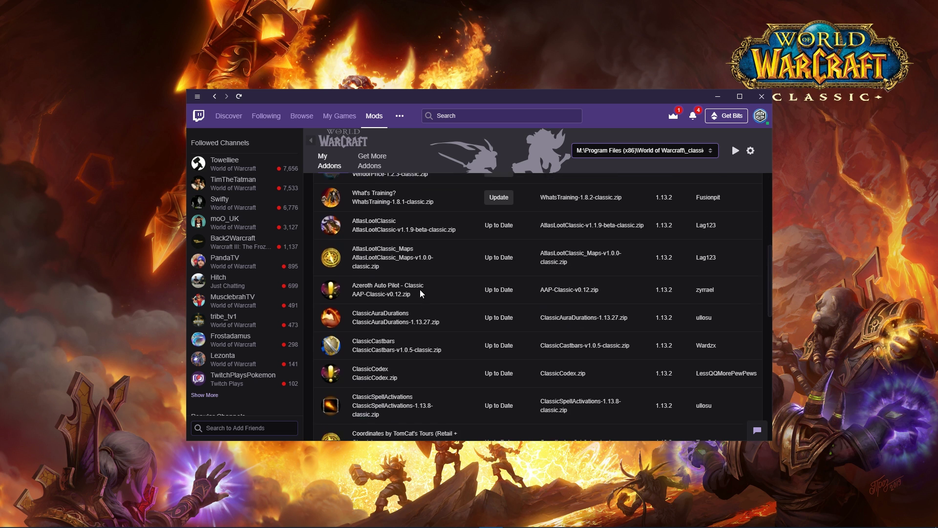
scroll(421, 289, up, 3)
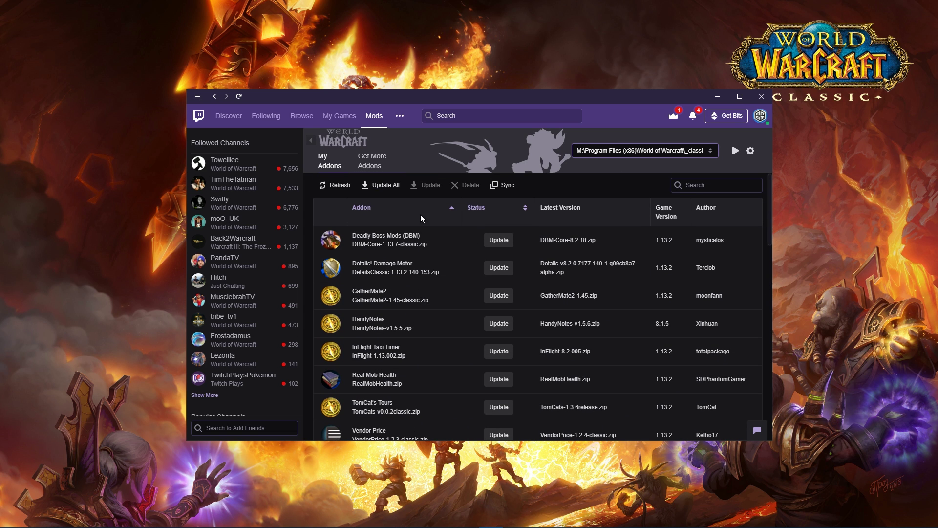
click(390, 186)
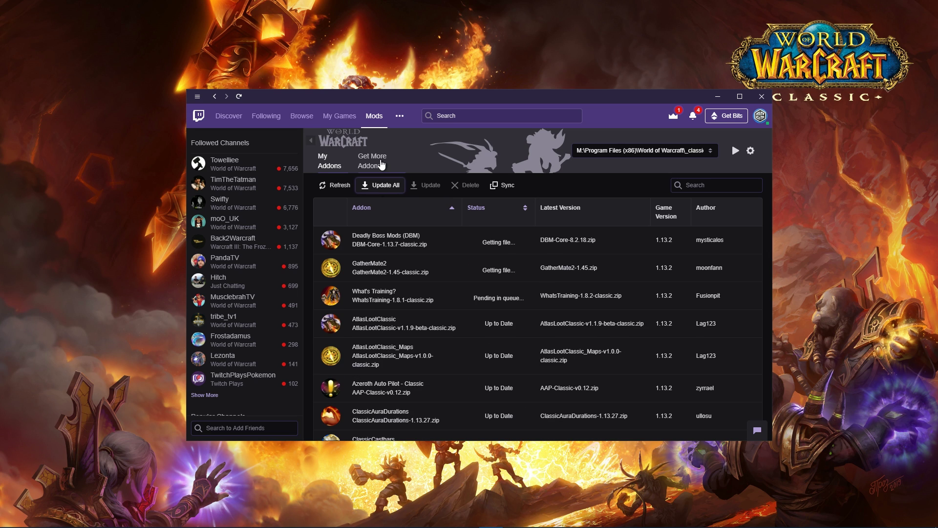
Open Get More Addons and browse the full Top-ranked list of Classic addons.
click(382, 165)
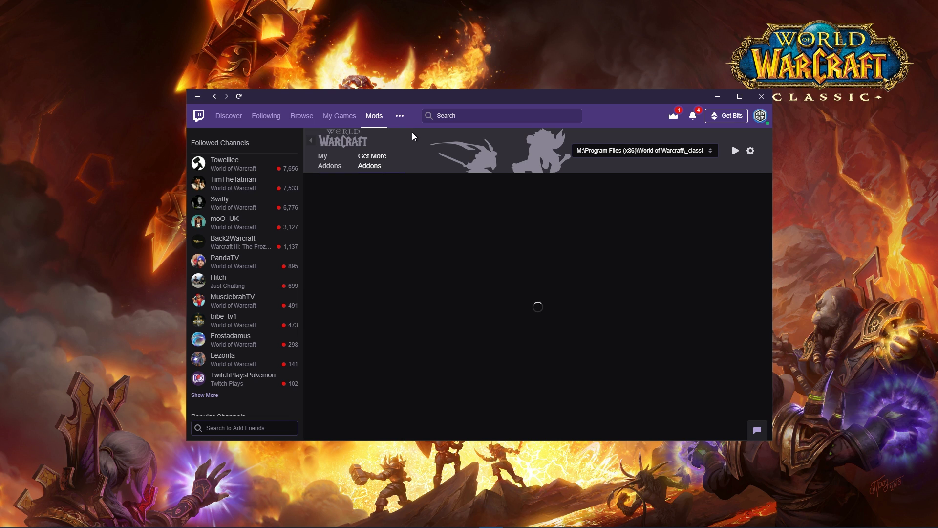
click(635, 151)
click(459, 175)
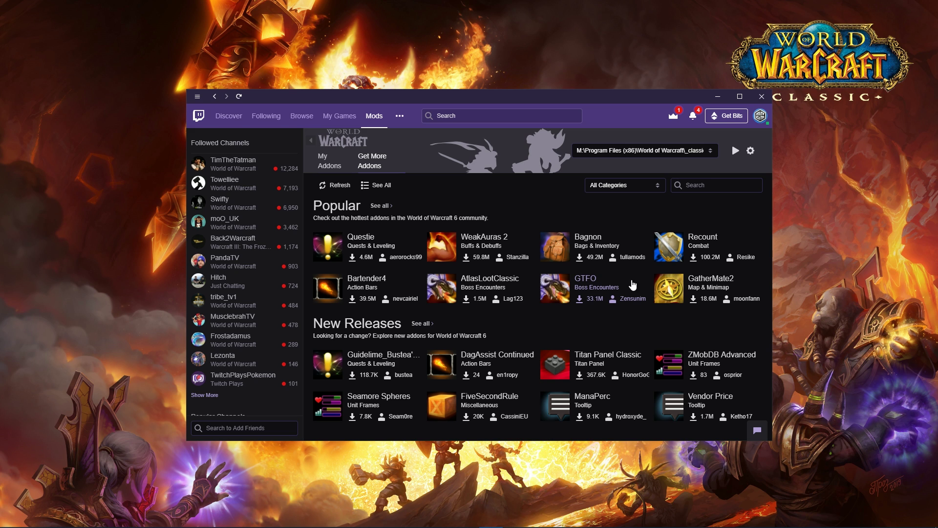
click(383, 208)
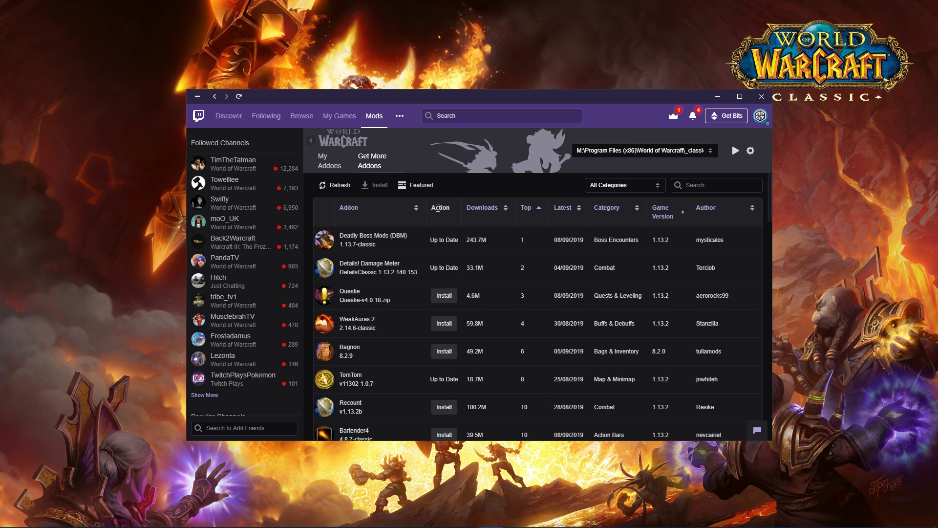
scroll(483, 277, down, 8)
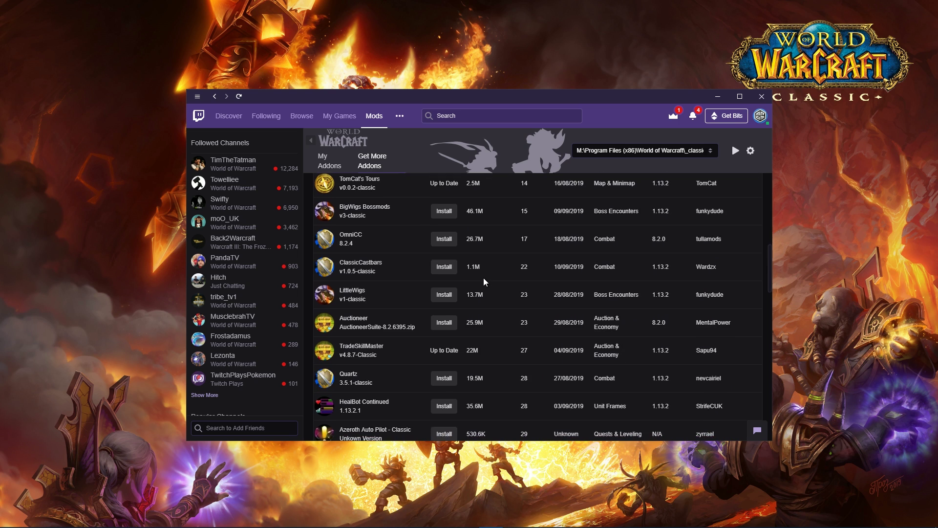
scroll(483, 277, up, 8)
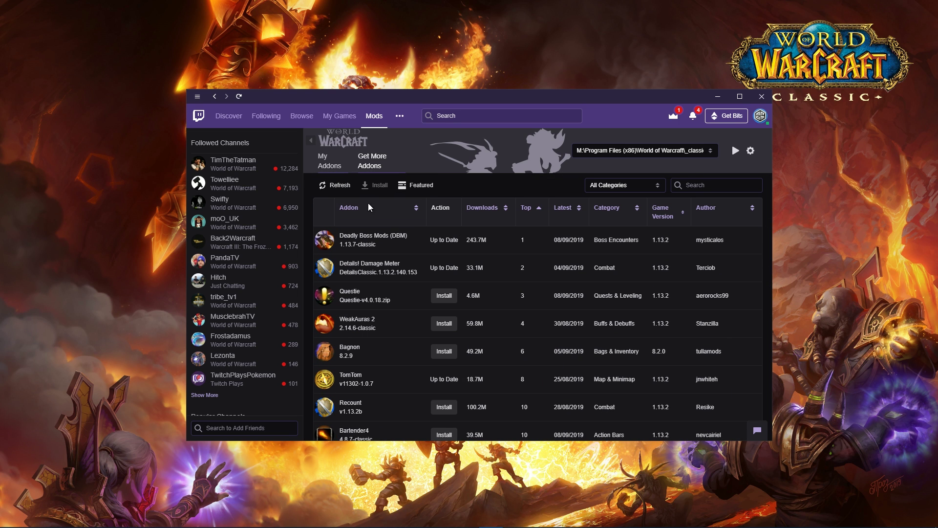
Show My Addons and scan the installed addons' update status and latest versions.
click(329, 161)
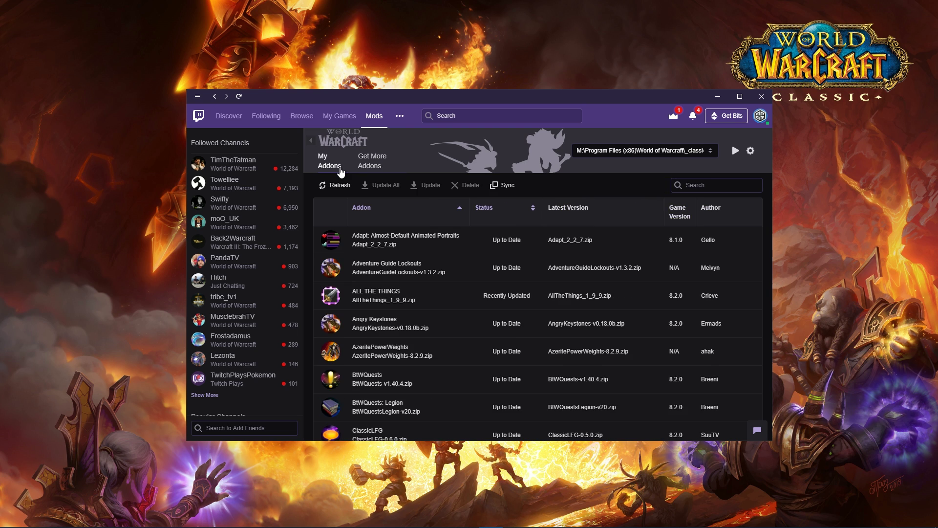
scroll(477, 262, down, 3)
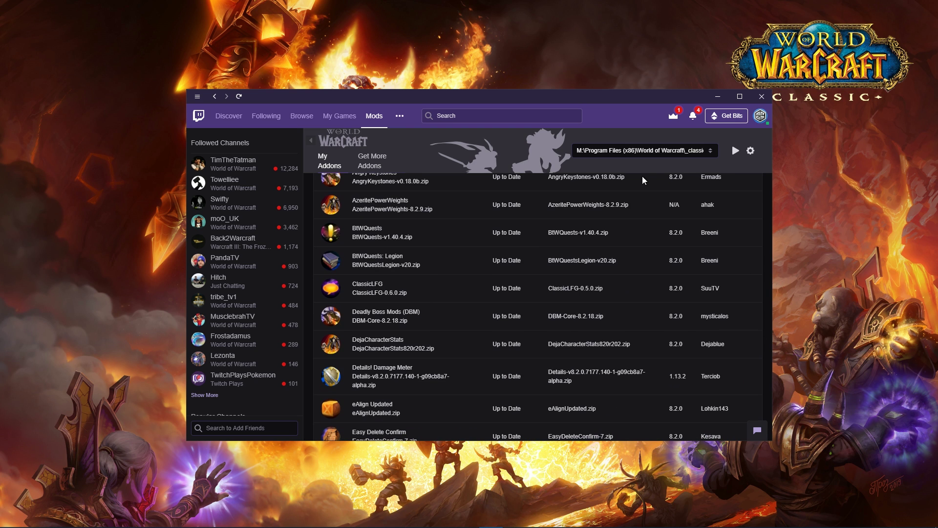
scroll(583, 251, up, 3)
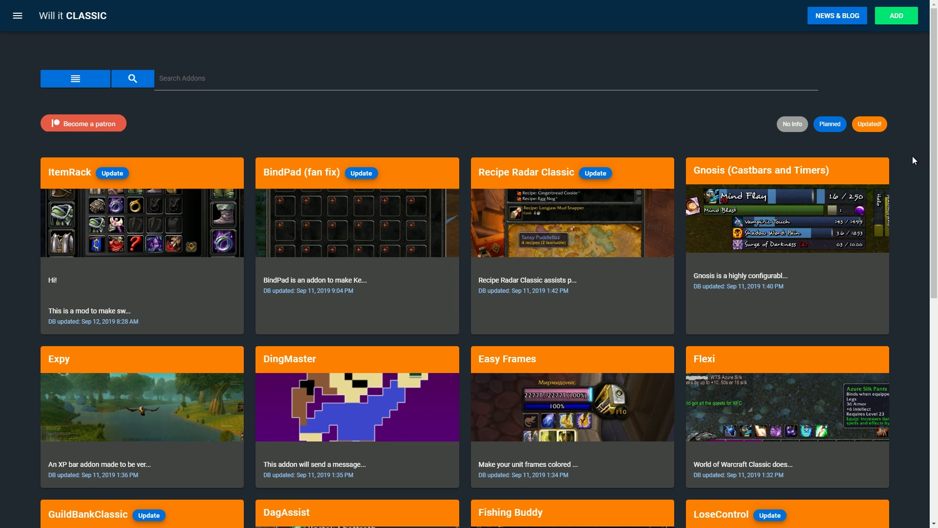
Scroll the Will It Classic card grid and open the Wide Quest Log addon page.
scroll(912, 160, down, 8)
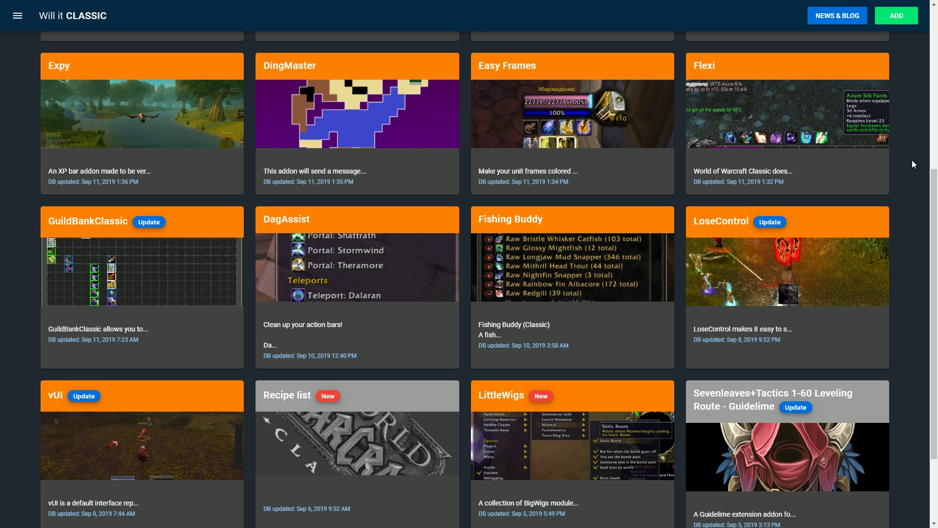
scroll(913, 160, down, 10)
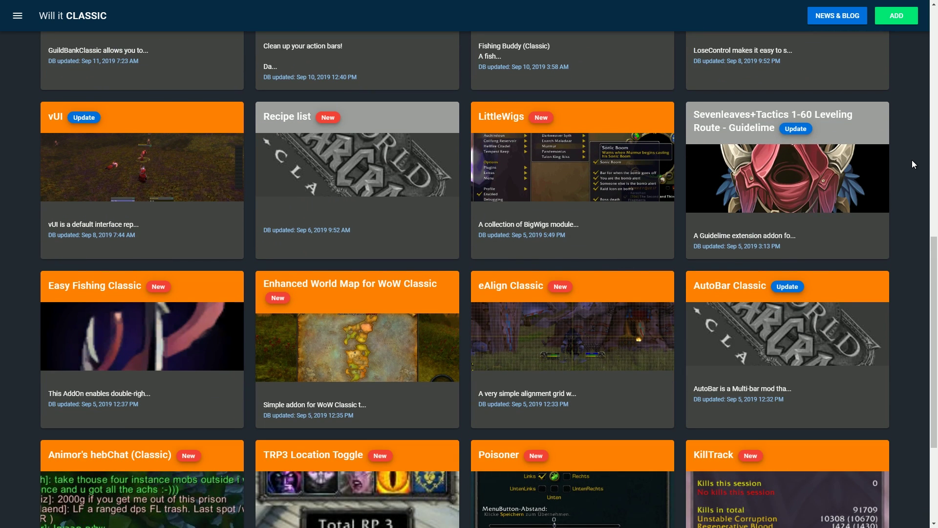
scroll(912, 160, down, 7)
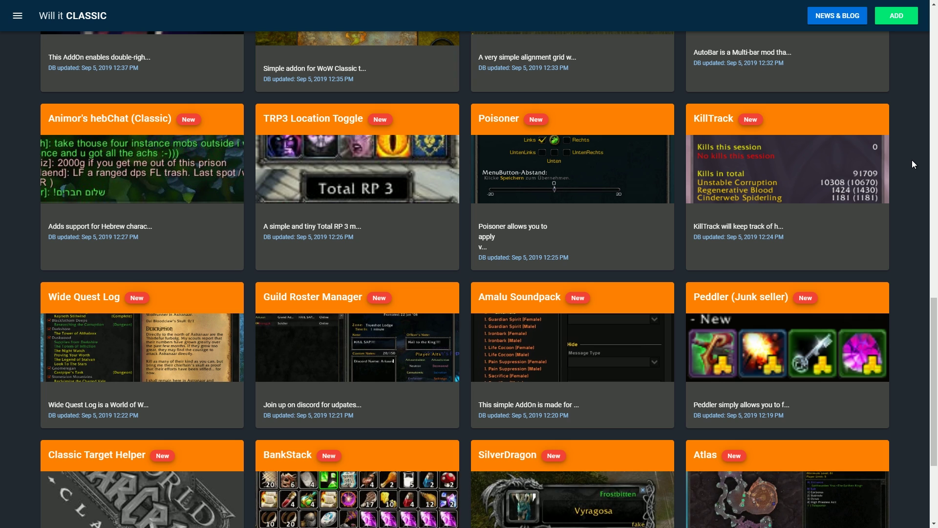
click(172, 301)
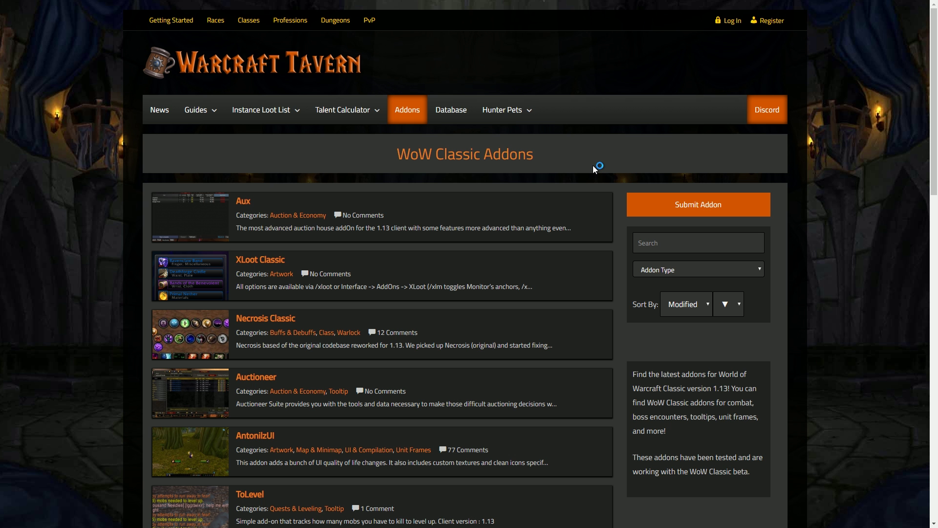
Open Bejeweled Classic on Warcraft Tavern, download its zip, and open the downloaded archive.
scroll(660, 288, down, 10)
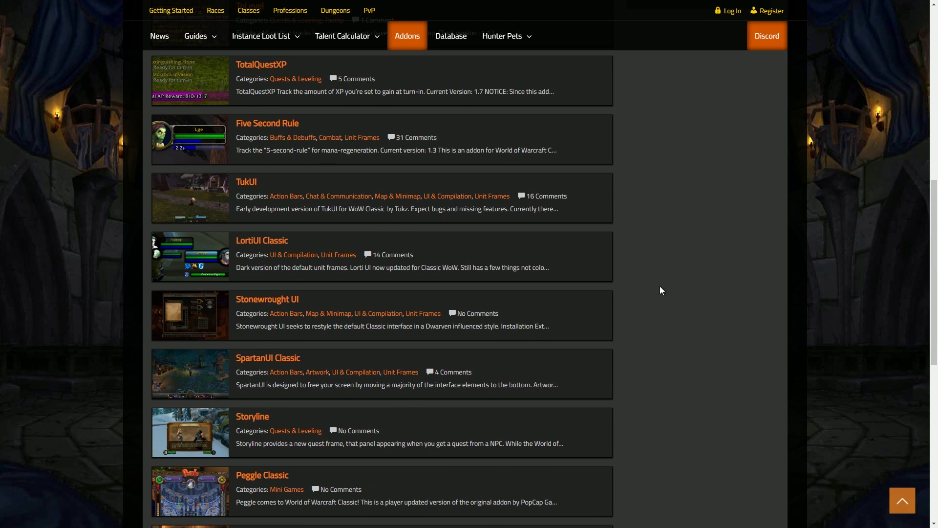
scroll(658, 237, up, 4)
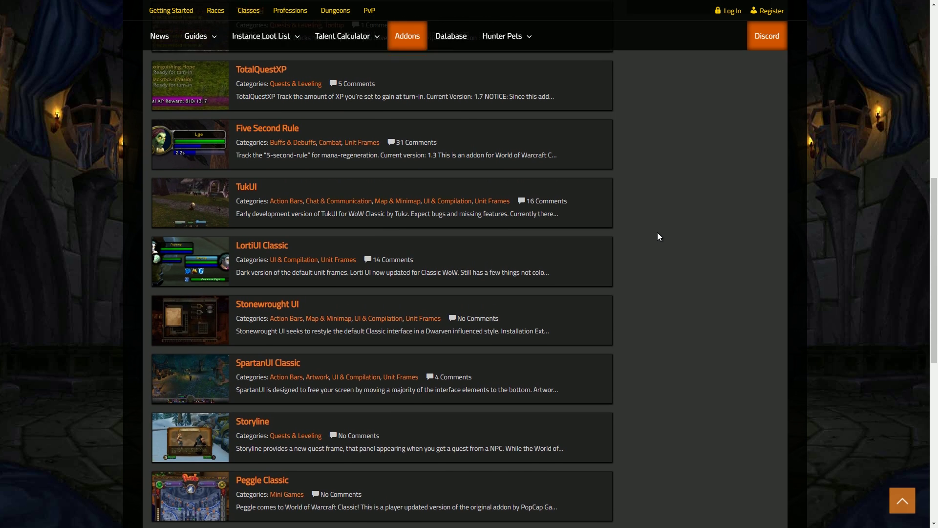
scroll(646, 256, down, 9)
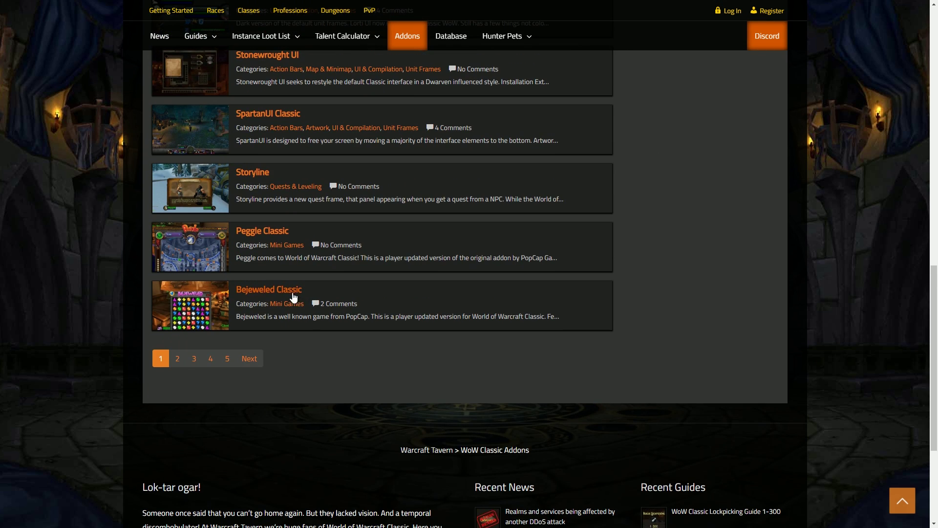
click(293, 292)
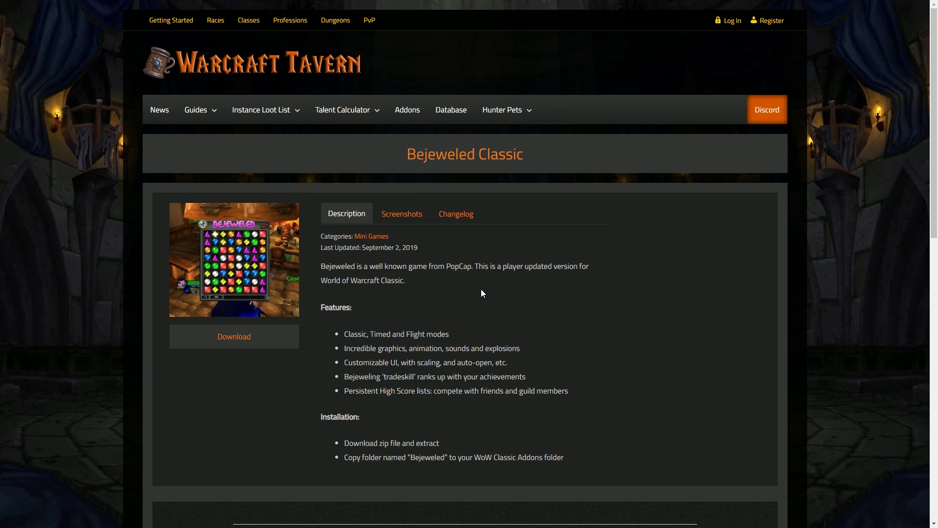
click(253, 337)
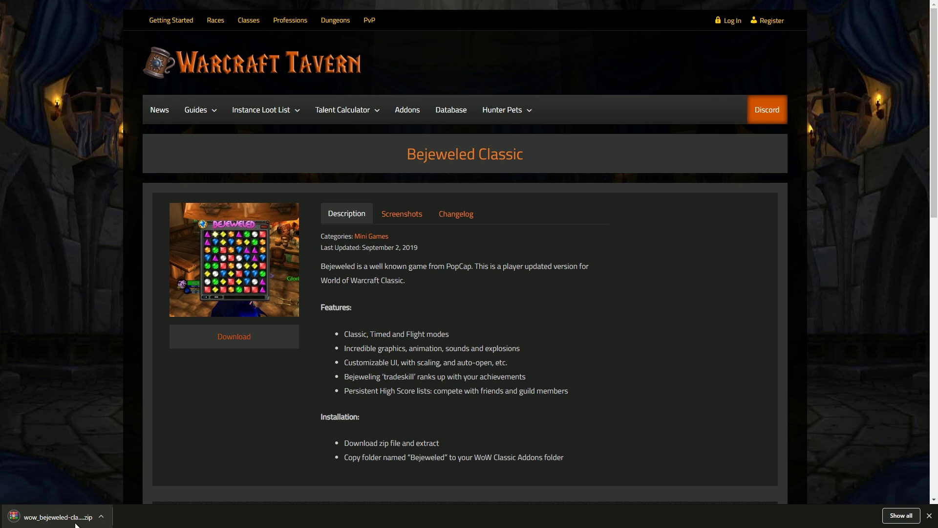
click(76, 520)
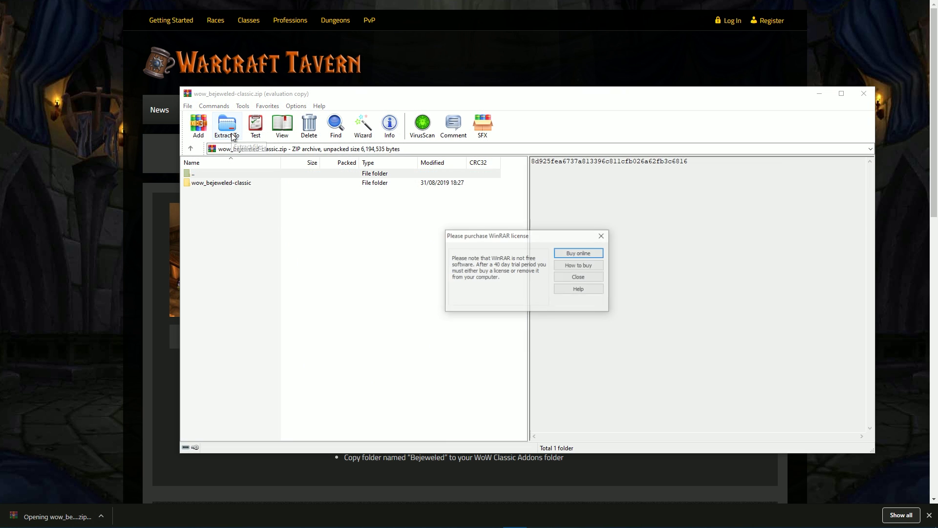
Dismiss the licence nag and extract wow_bejeweled-classic to the default destination path.
click(577, 277)
click(231, 136)
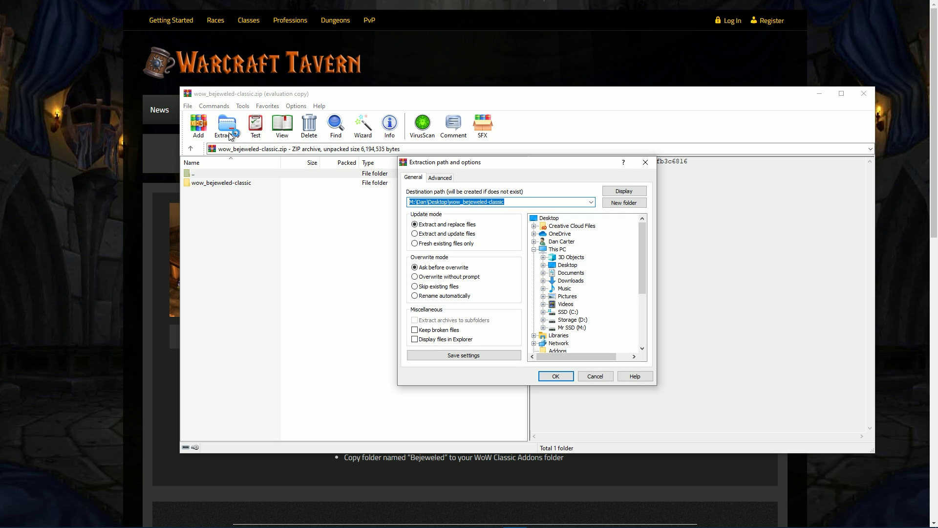
click(556, 376)
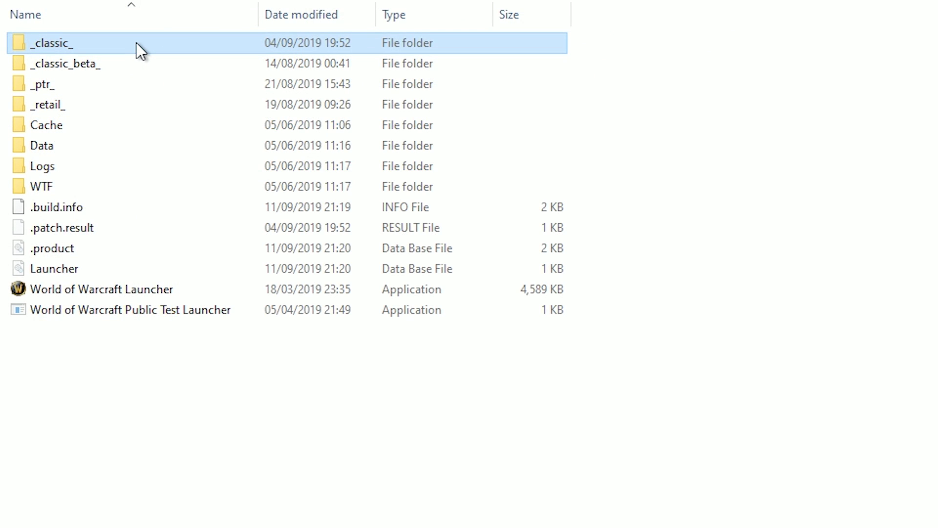
Navigate into the _classic_ > Interface > AddOns folder.
double_click(134, 42)
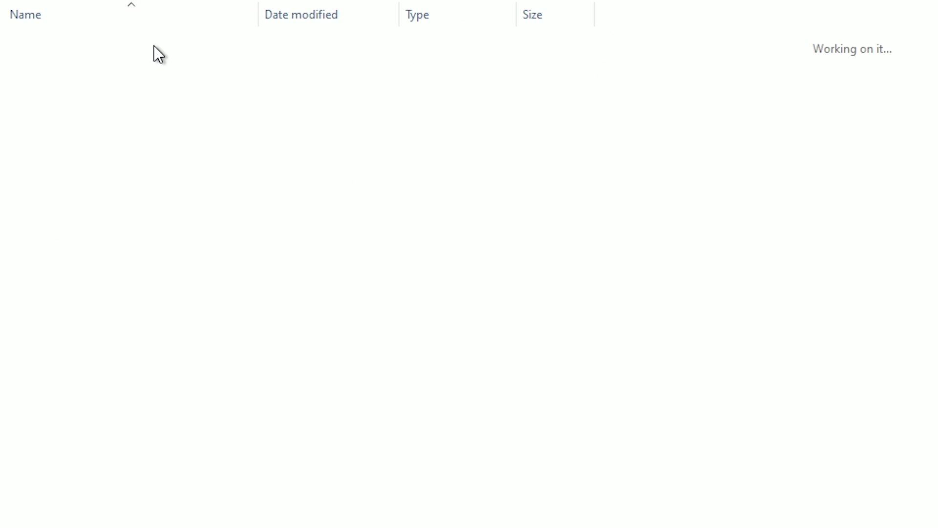
double_click(131, 92)
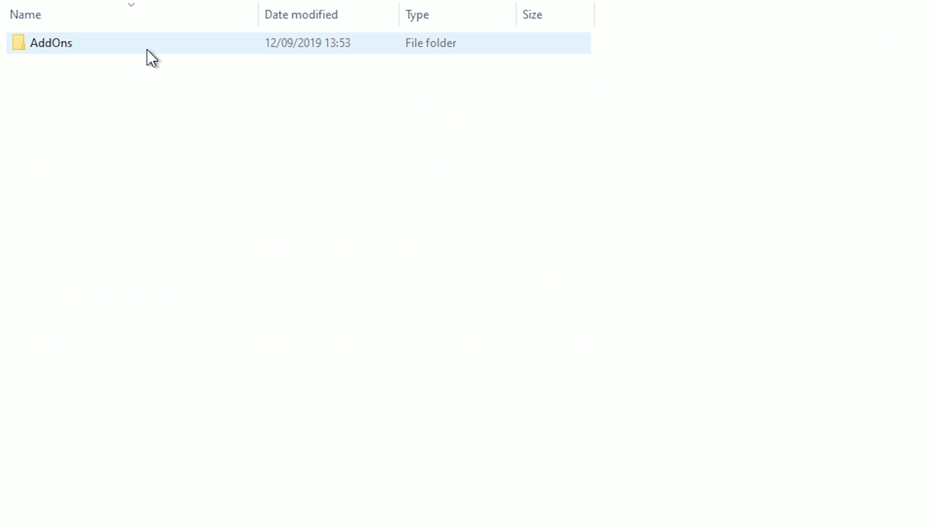
double_click(148, 42)
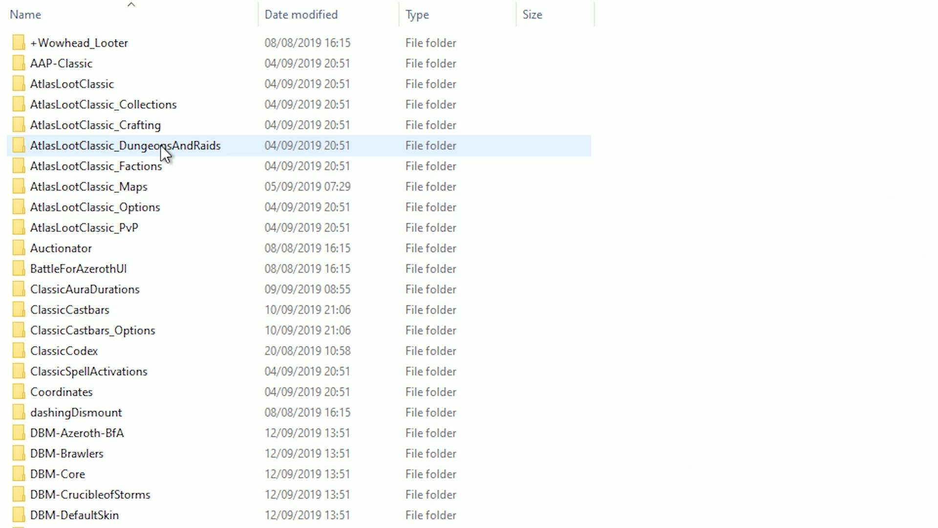
Inspect the ClassicCastbars, ClassicAuraDurations and AtlasLootClassic_PvP folders, returning to AddOns each time.
double_click(93, 300)
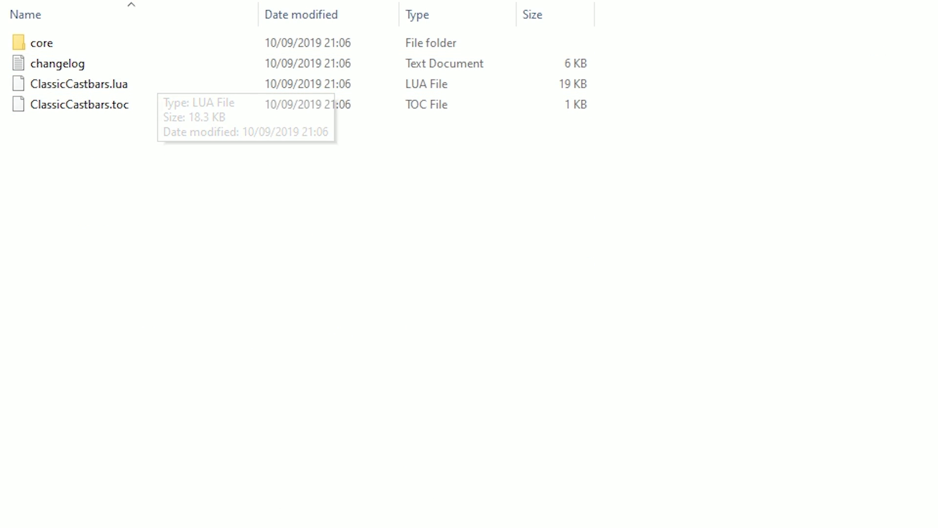
key(BackSpace)
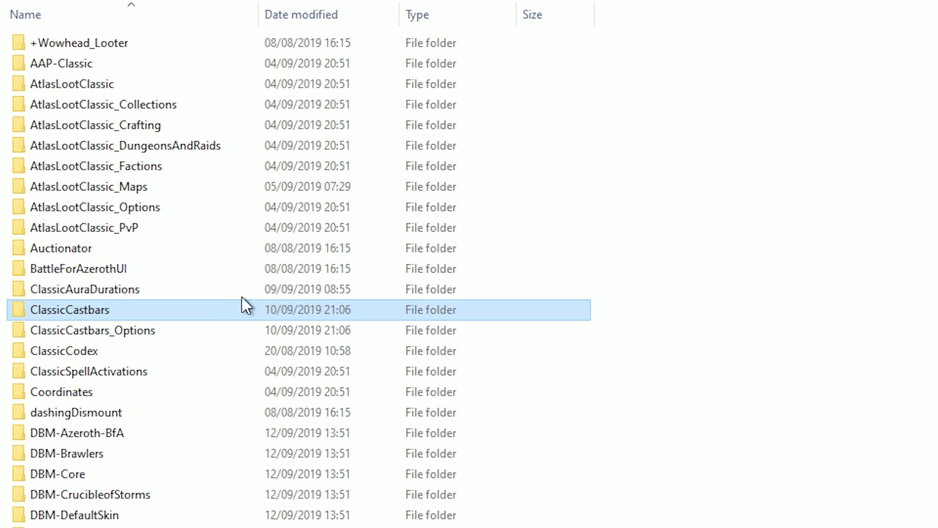
double_click(169, 289)
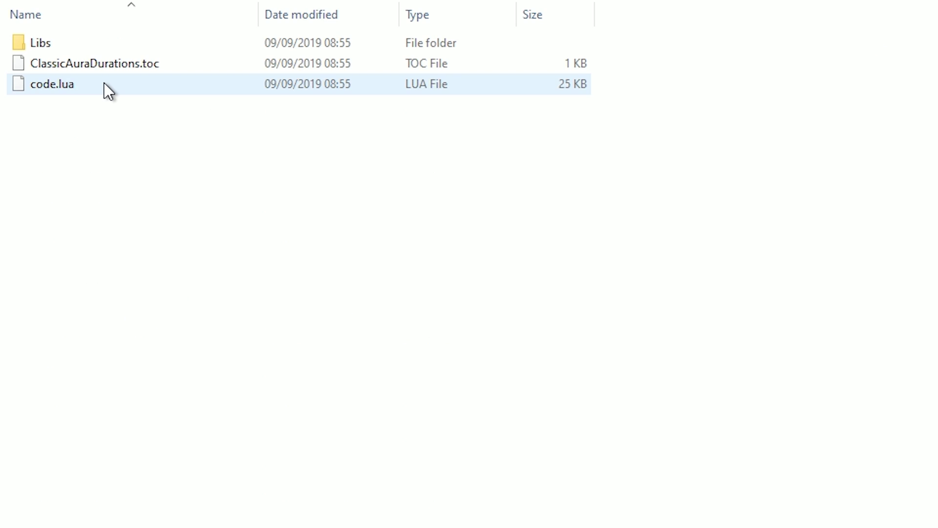
key(alt+Left)
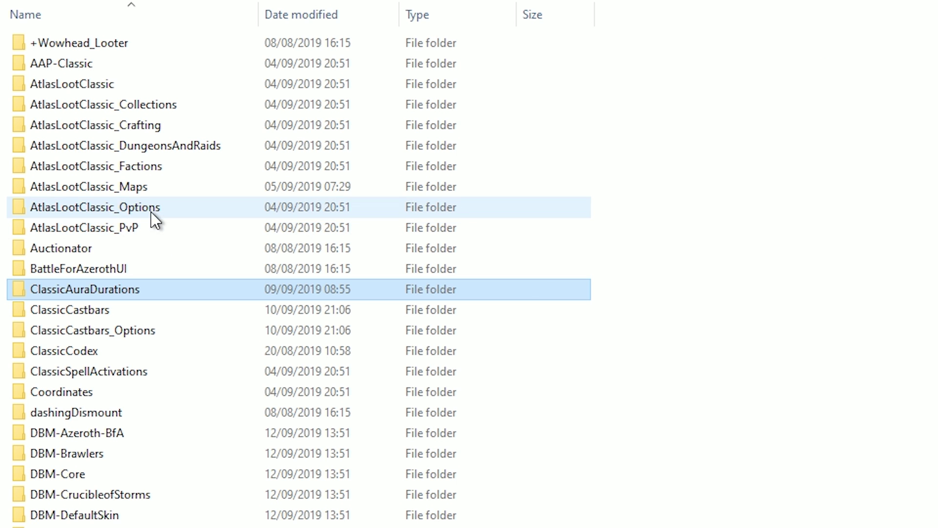
double_click(148, 230)
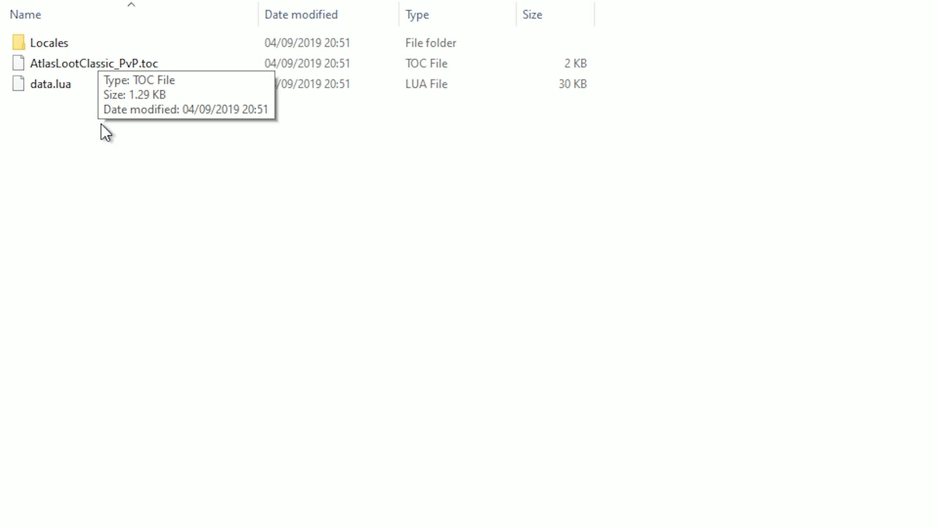
key(alt+Left)
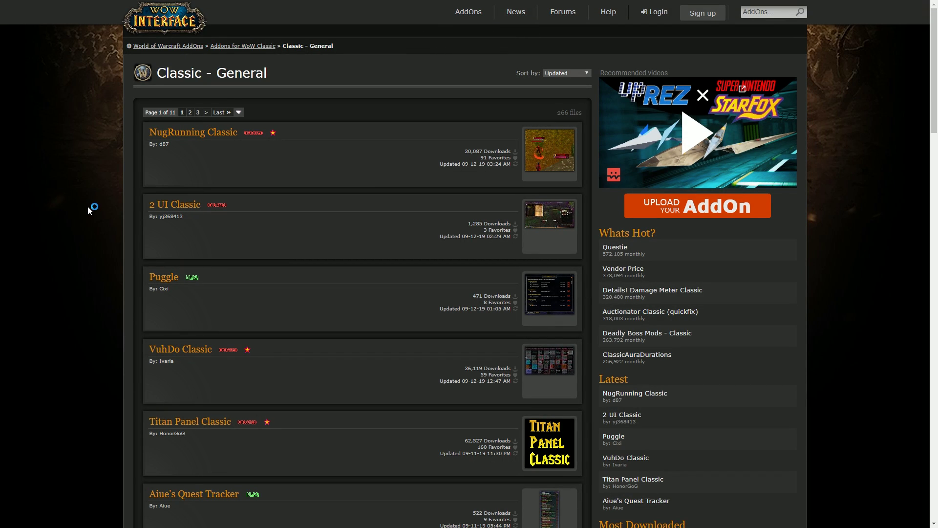
Scroll the WoWInterface Classic - General list and open the 2 UI Classic addon page.
scroll(87, 210, down, 10)
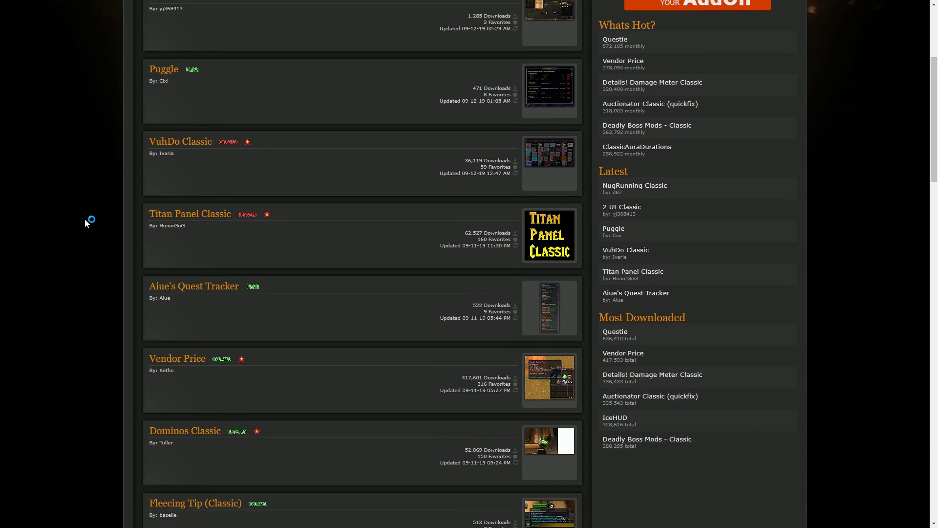
scroll(84, 219, down, 5)
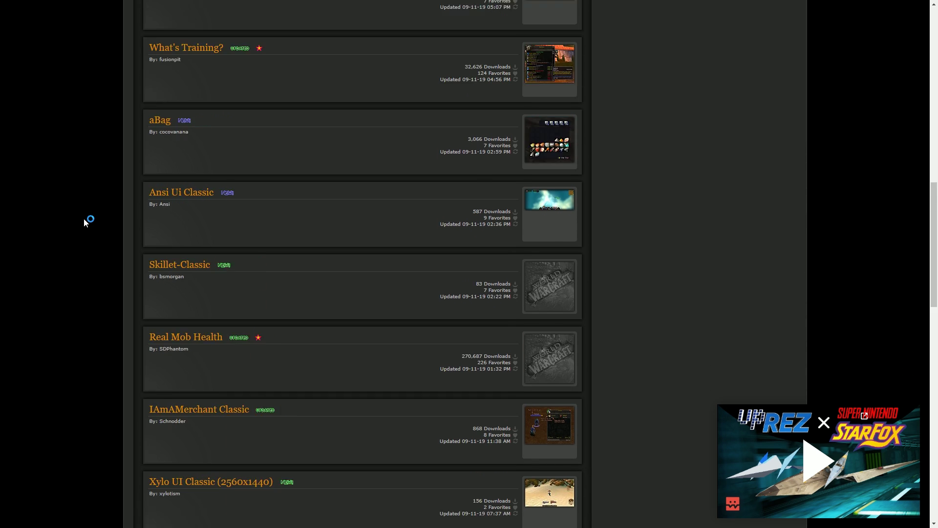
scroll(83, 218, up, 15)
click(183, 206)
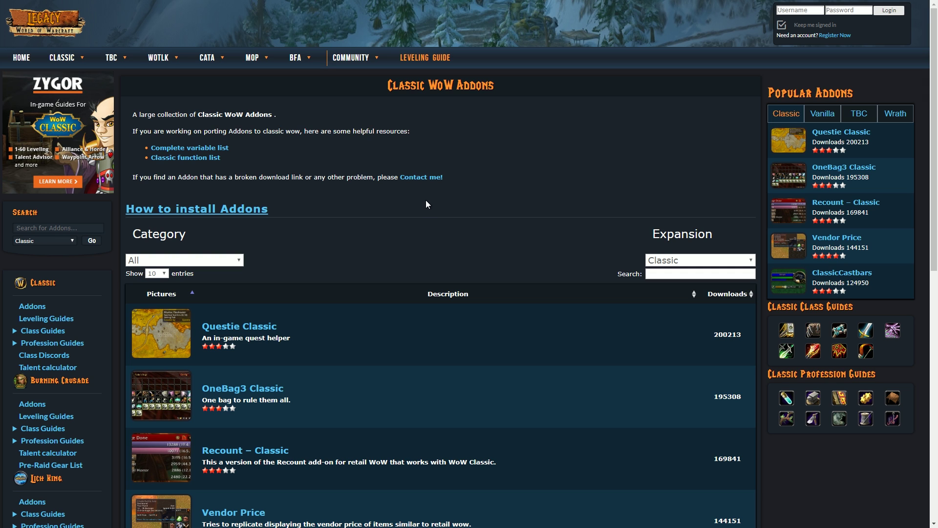
Scan the Classic WoW Addons table, then open the Questie Classic addon page.
scroll(426, 204, down, 4)
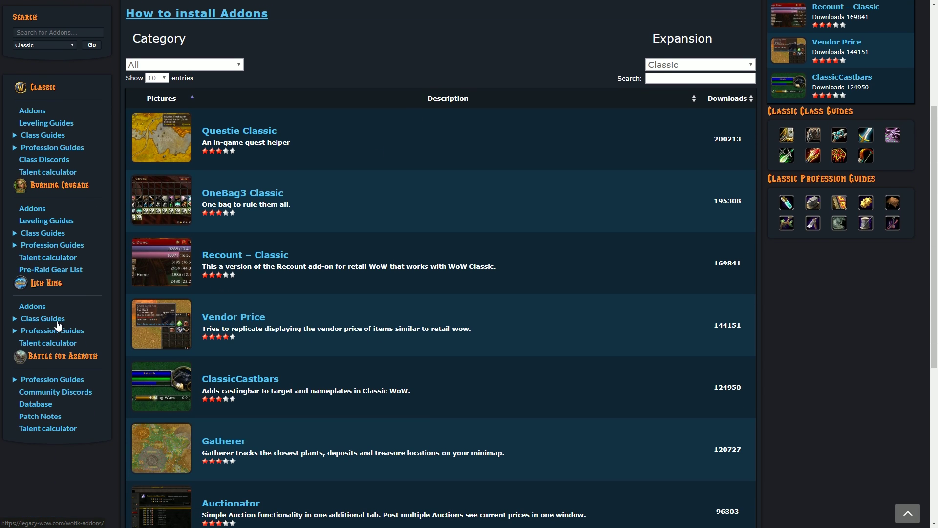
scroll(327, 222, up, 4)
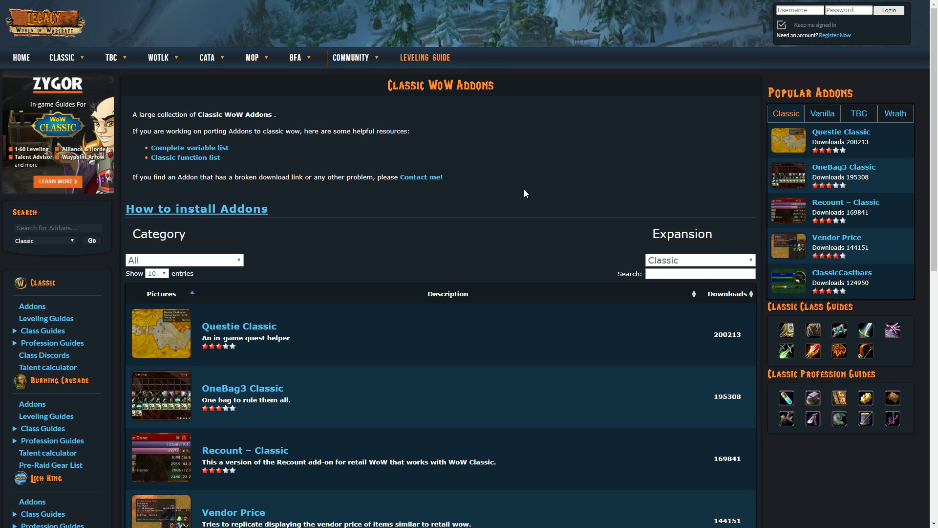
scroll(286, 176, down, 3)
click(247, 186)
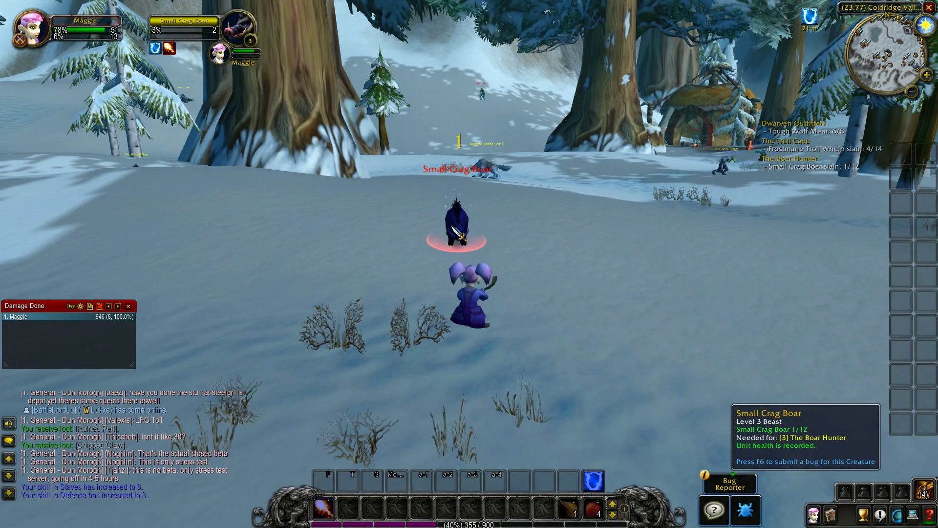
Finish off the Small Crag Boar and loot its two Ruined Pelts.
key(1)
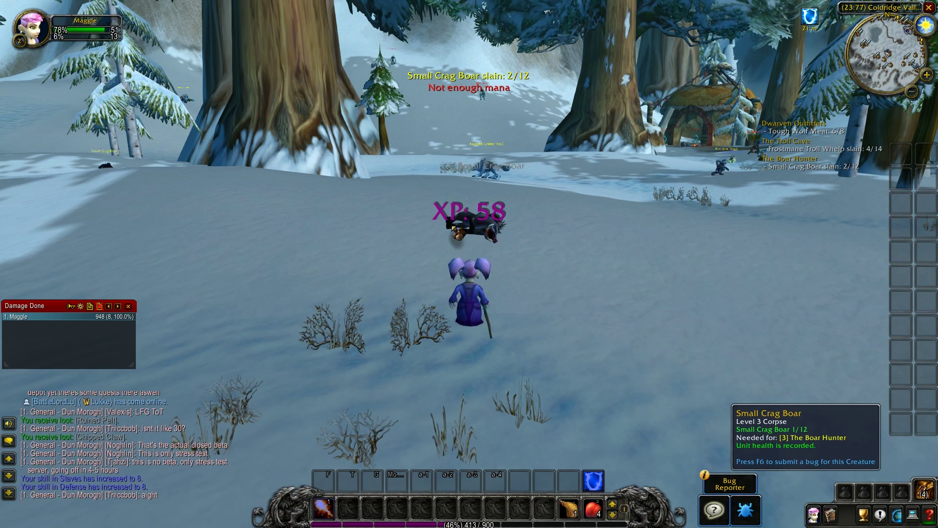
right_click(458, 234)
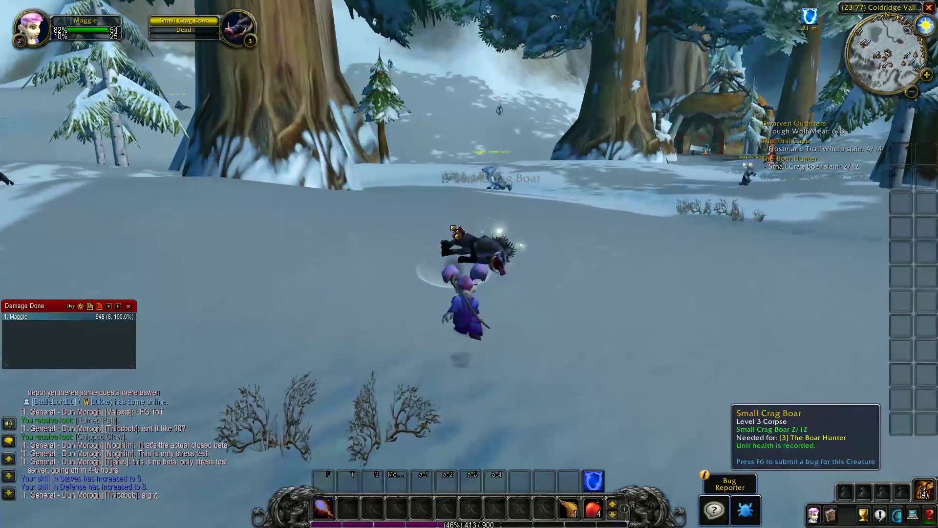
click(496, 183)
Kill the Ragged Timber Wolf with Fireball and melee, then drink Refreshing Spring Water for mana.
key(1)
key(w)
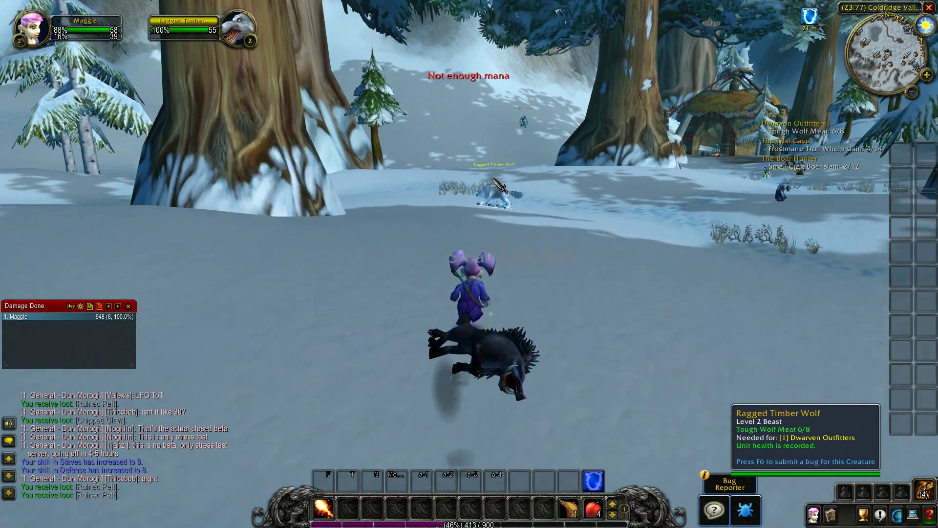
key(1)
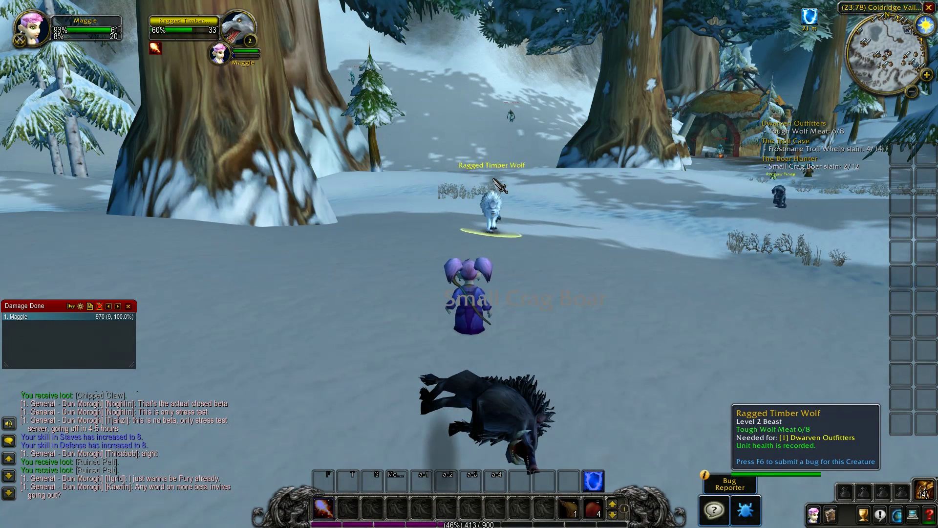
key(1)
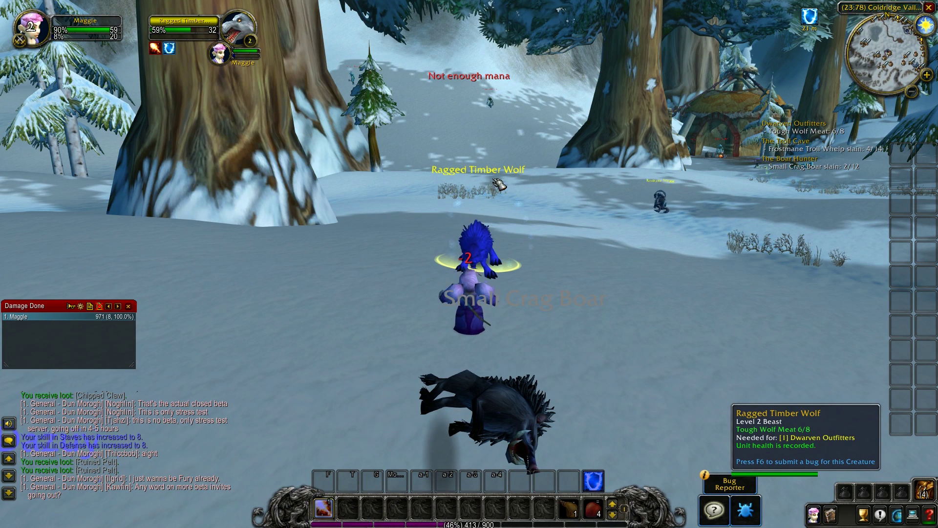
right_click(481, 239)
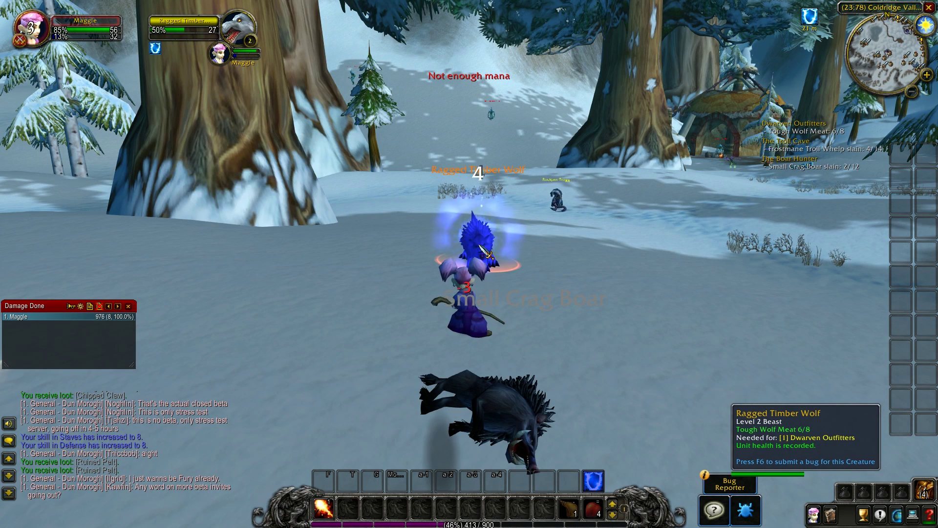
key(1)
key(1)
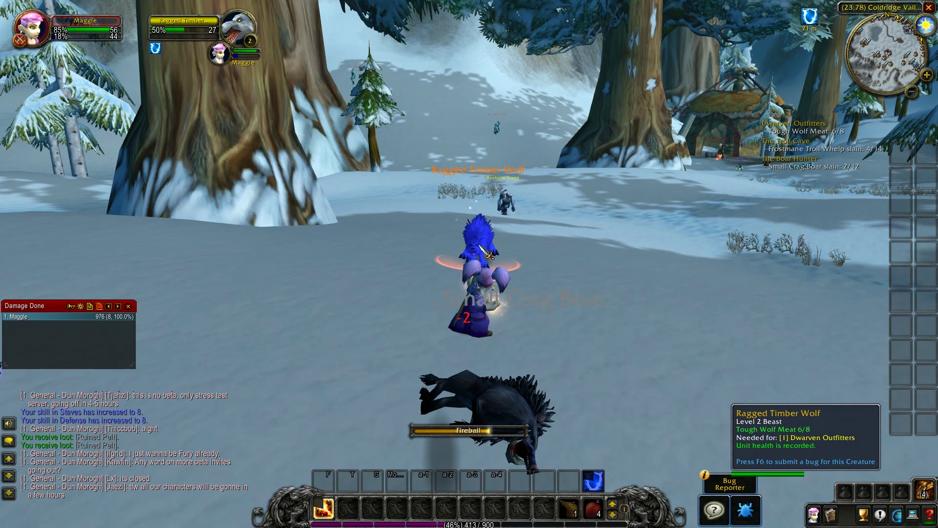
key(1)
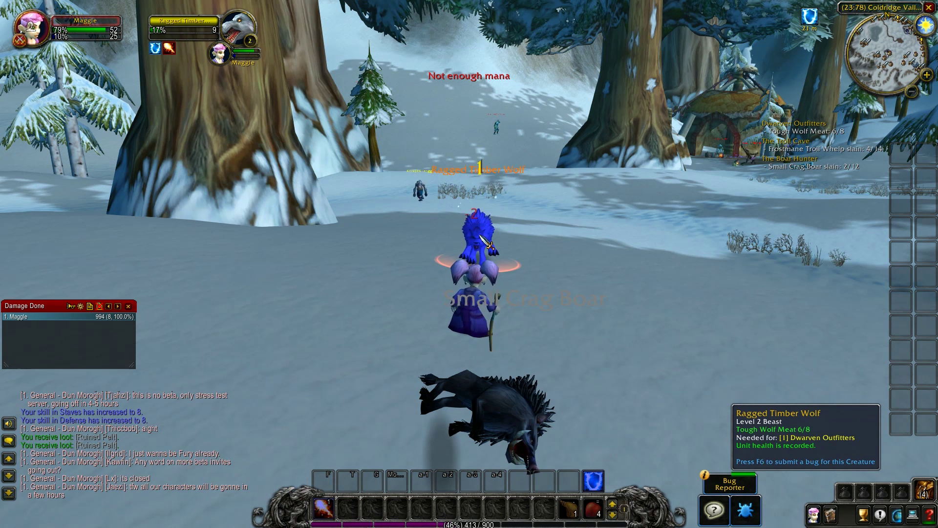
key(1)
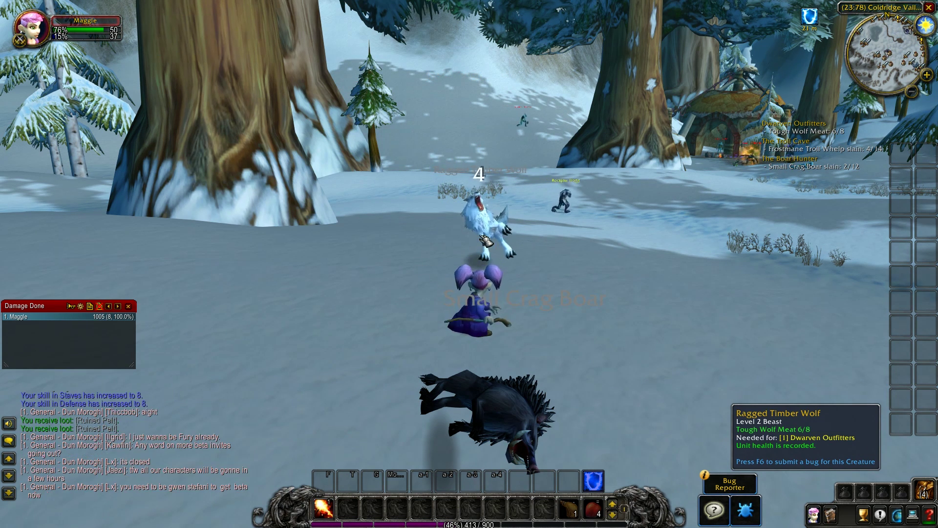
key(b)
right_click(821, 371)
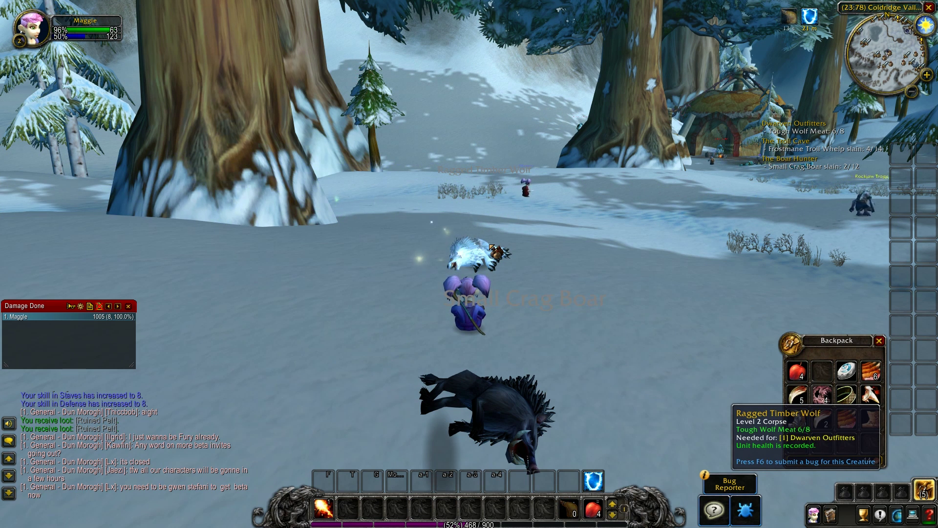
key(b)
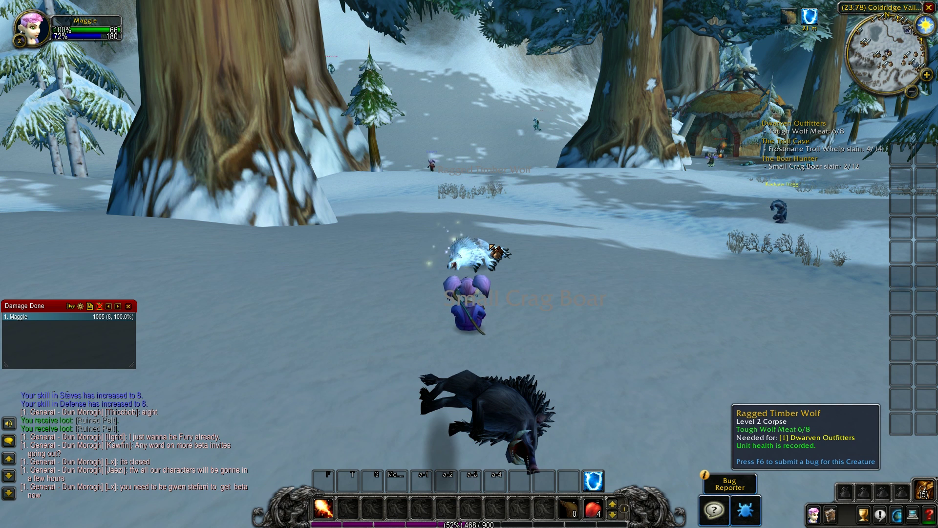
Loot the wolf corpse, raising Tough Wolf Meat to 7/8, then run toward the hut.
right_click(493, 248)
key(w)
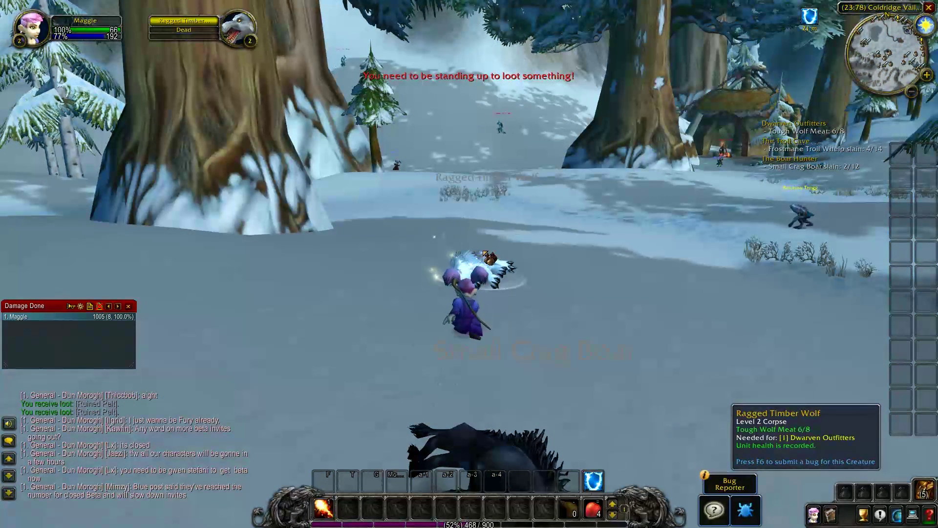
right_click(486, 254)
key(b)
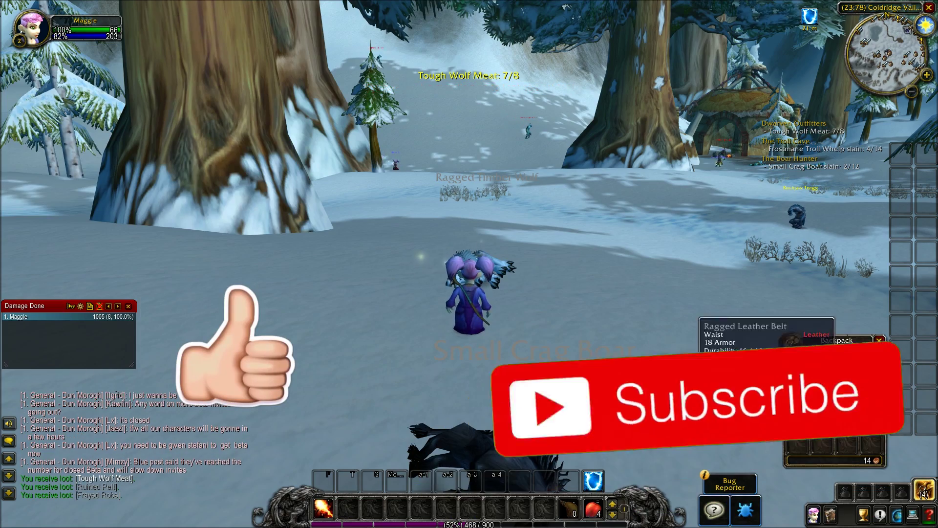
key(a)
key(b)
key(w)
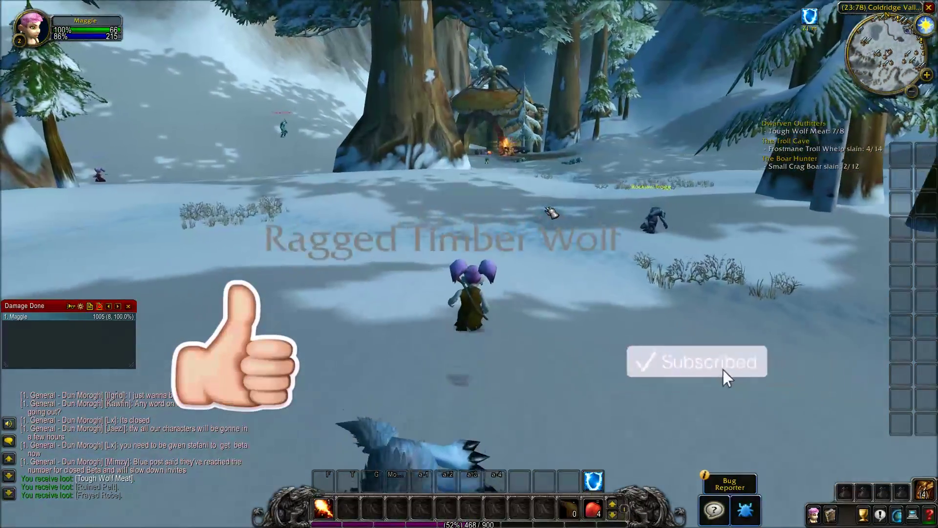
click(513, 156)
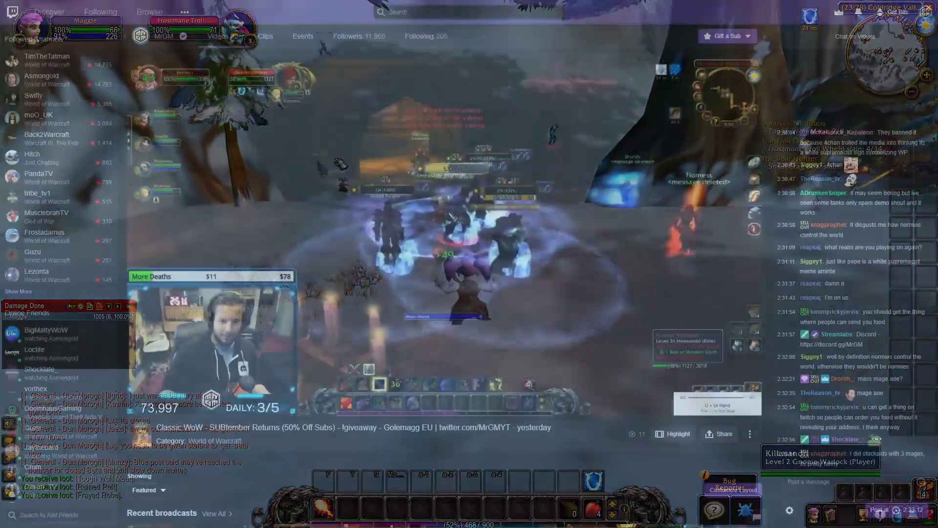